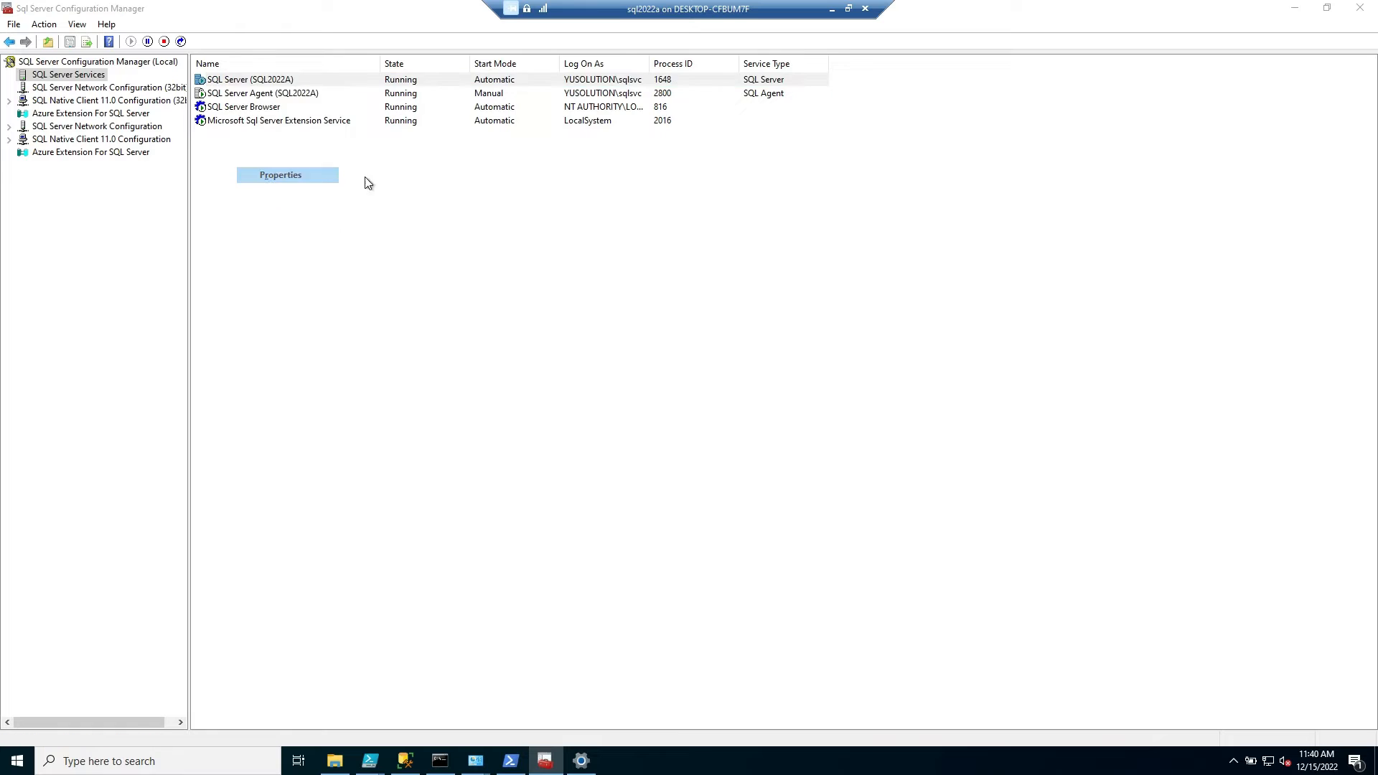
Check the Always On Availability Groups setting and the startup parameters of the SQL Server (SQL2022A) service, leaving its properties unchanged
left_click(386, 244)
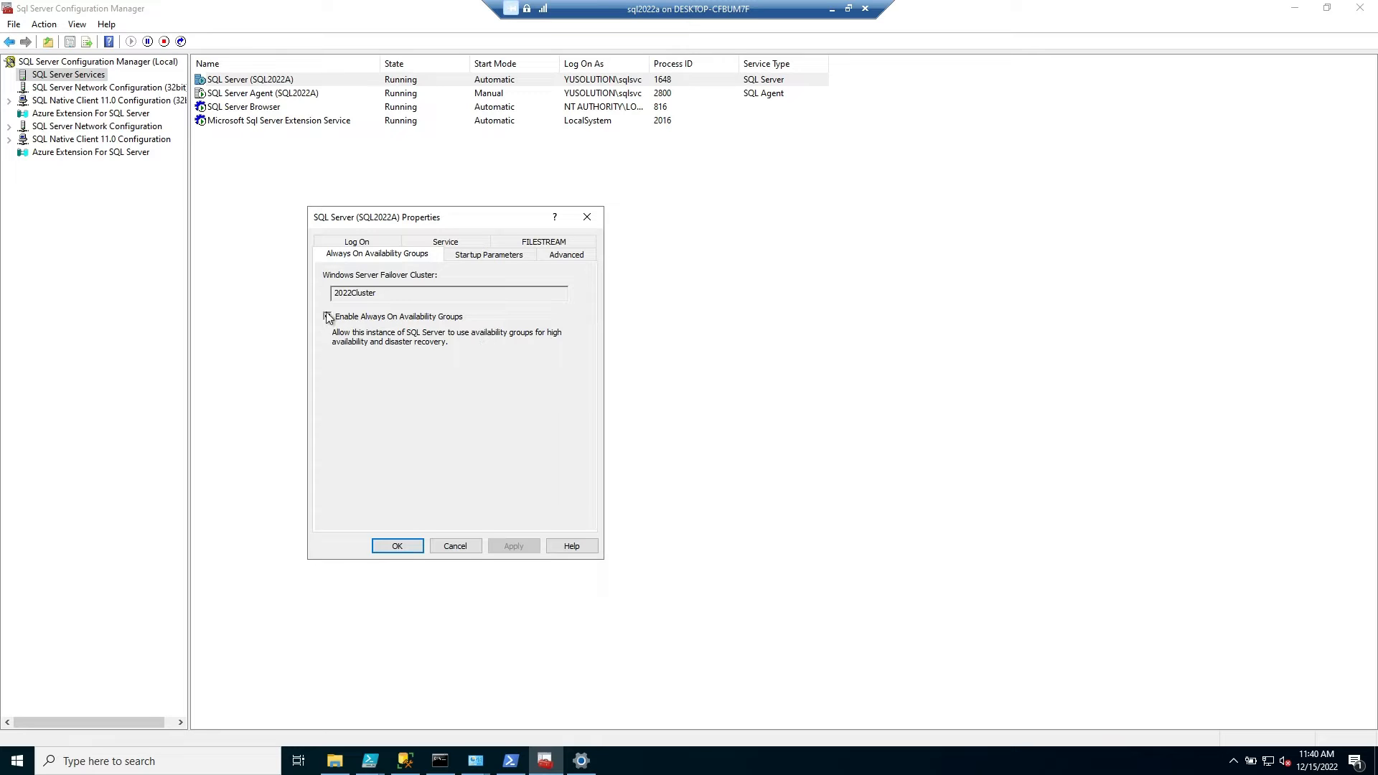
left_click(495, 257)
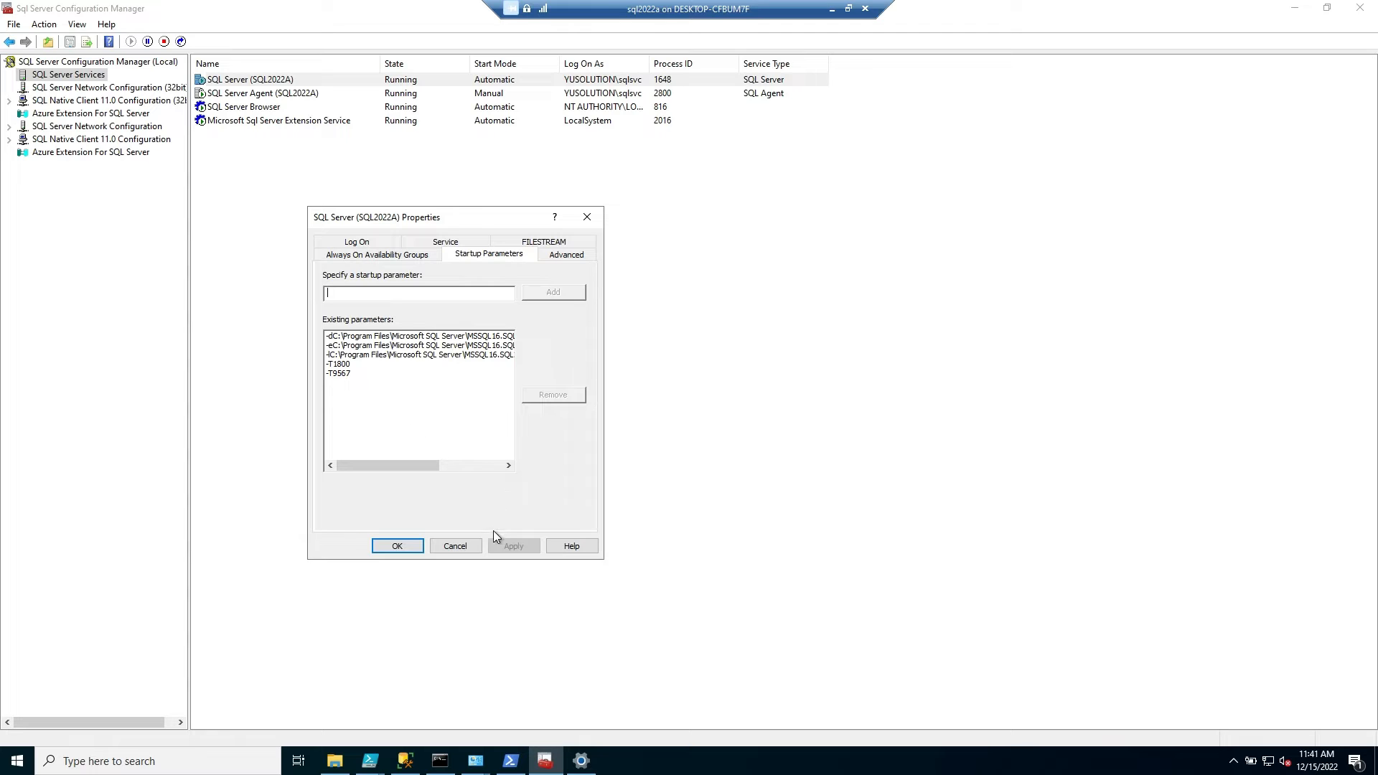
left_click(455, 549)
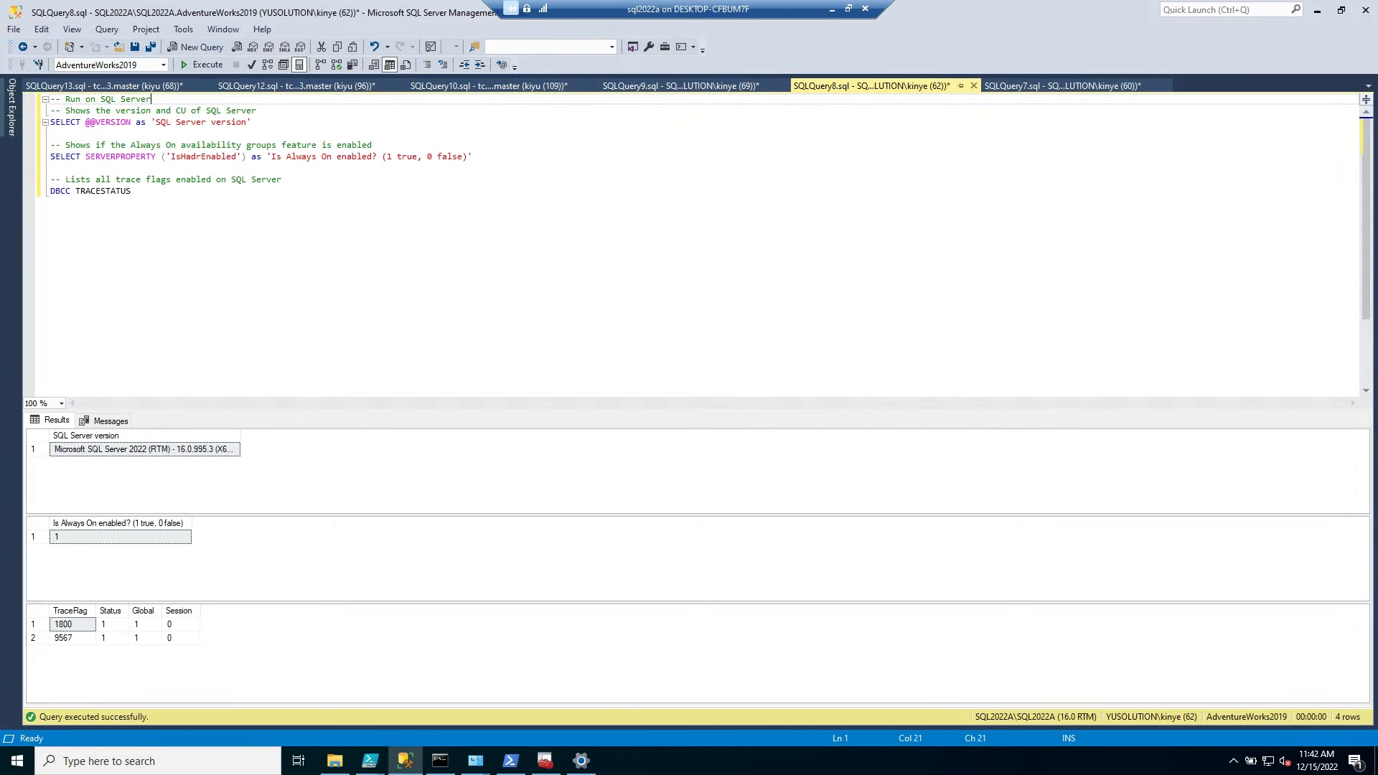
In SQL Server Management Studio, run the version, Always On and trace flag checks, and bring up the sys.symmetric_keys query
key("ctrl+a")
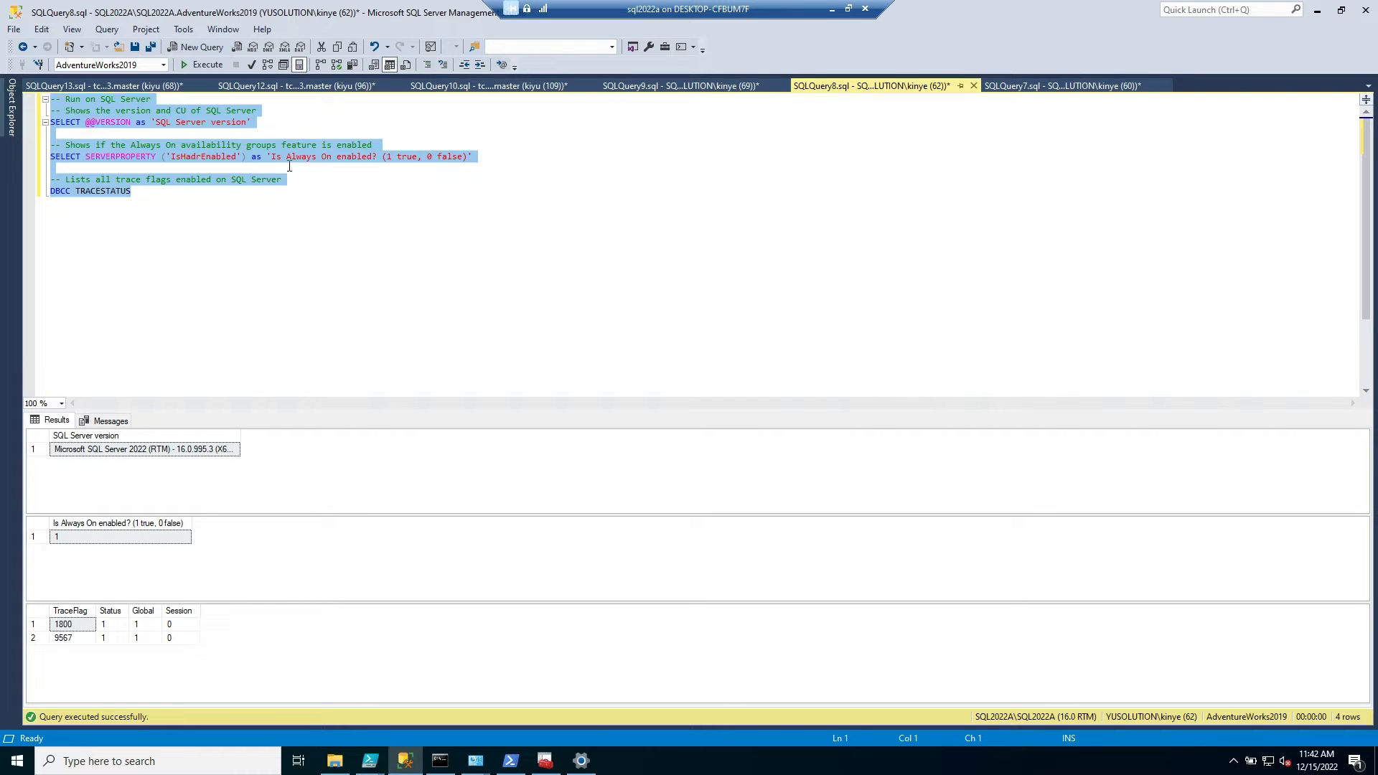
left_click_drag(192, 224, 12, 102)
left_click(209, 69)
left_click(1049, 87)
left_click(536, 168)
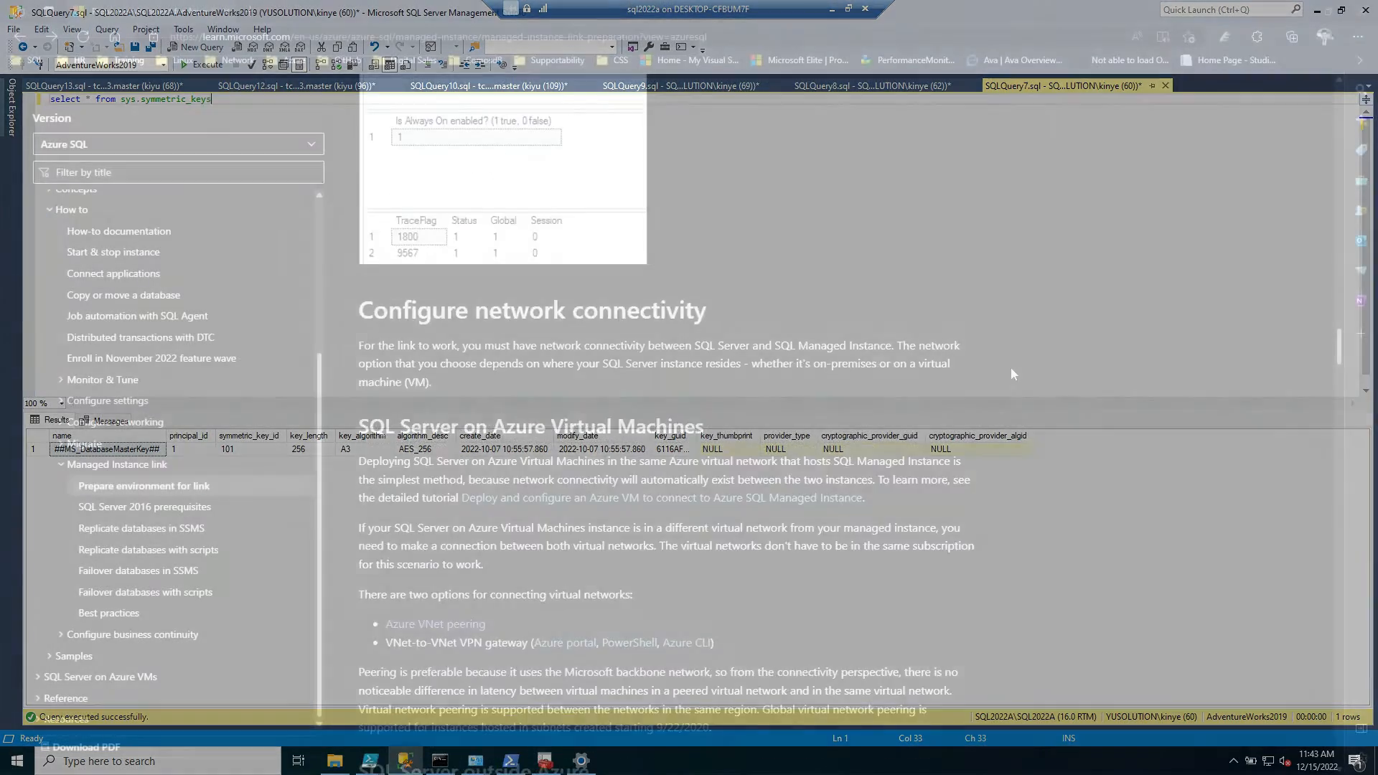
In the Edge browser, review the expected validation results and the network connectivity options for SQL Server inside and outside Azure
scroll(1002, 376, "up", 6)
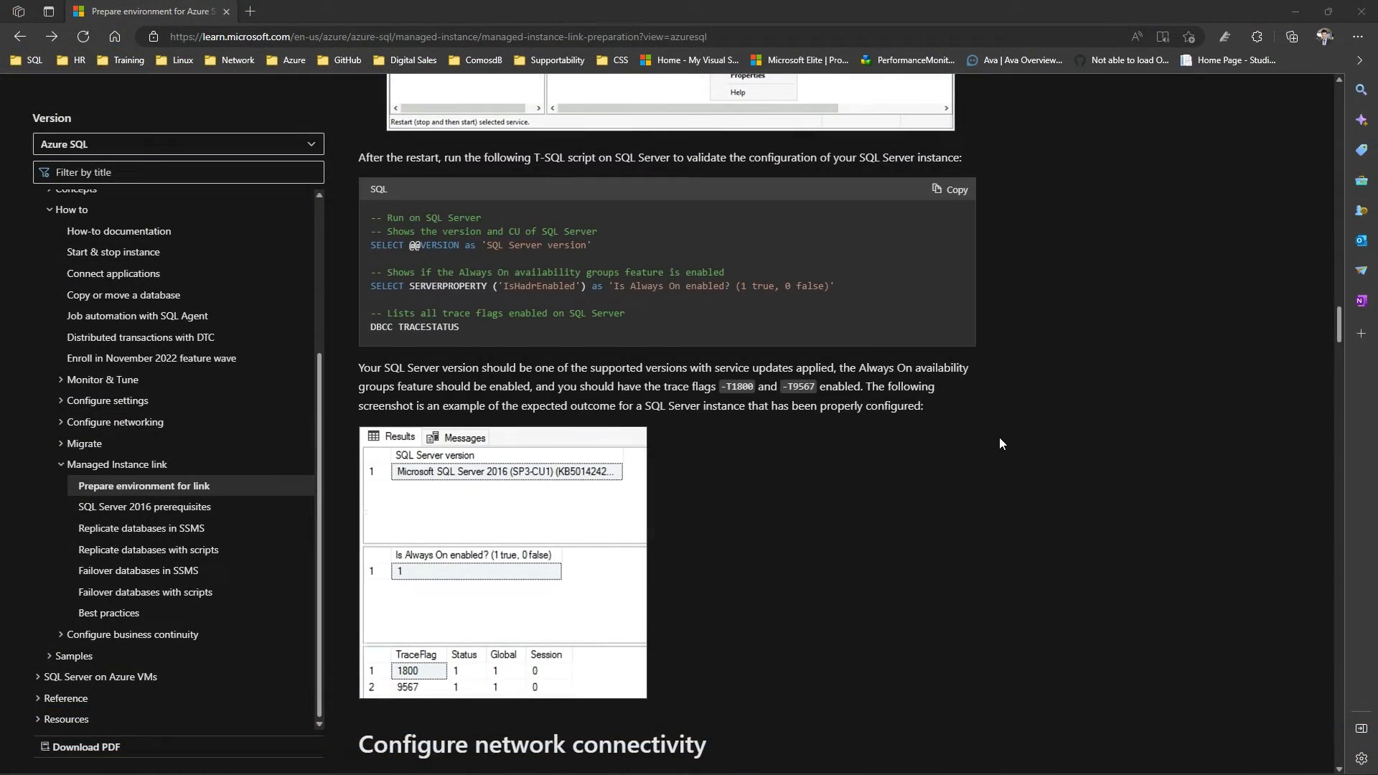
scroll(999, 443, "down", 5)
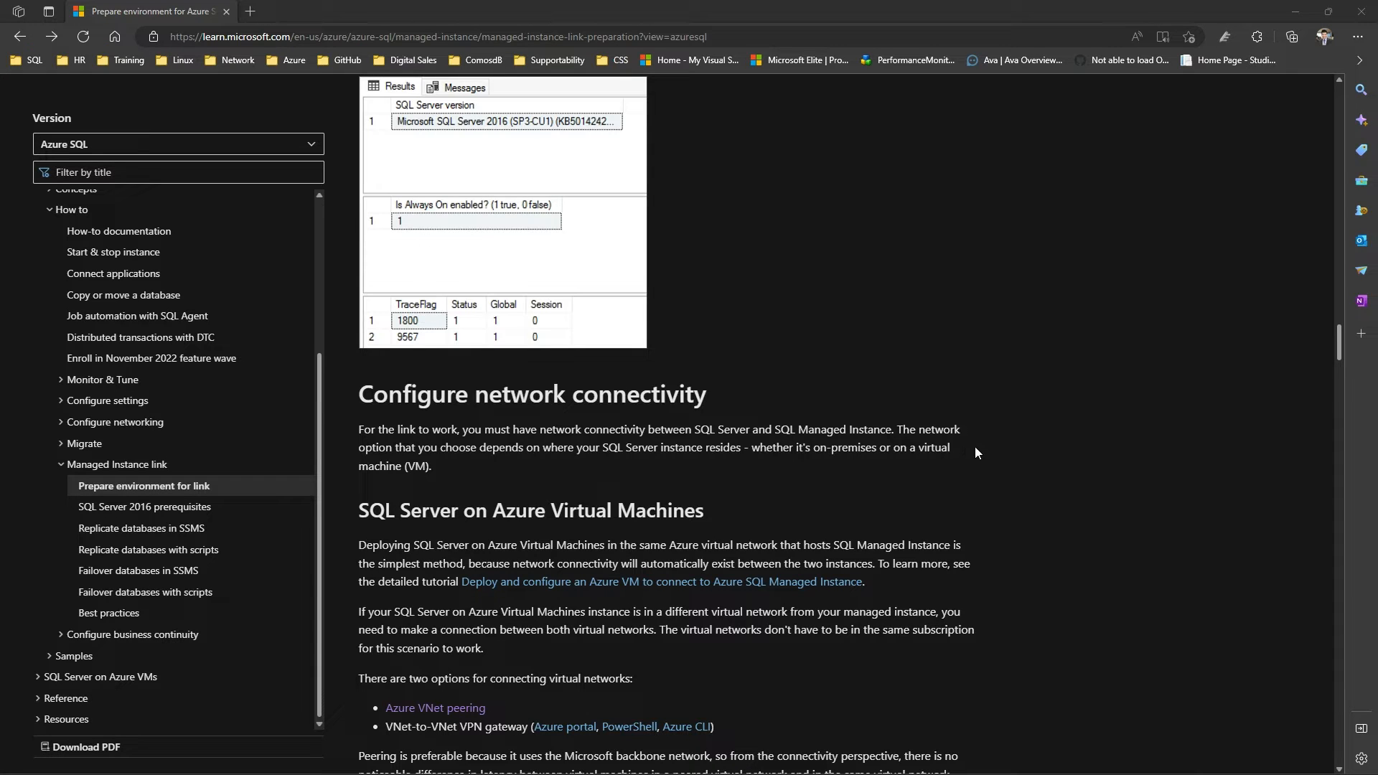
scroll(955, 402, "down", 5)
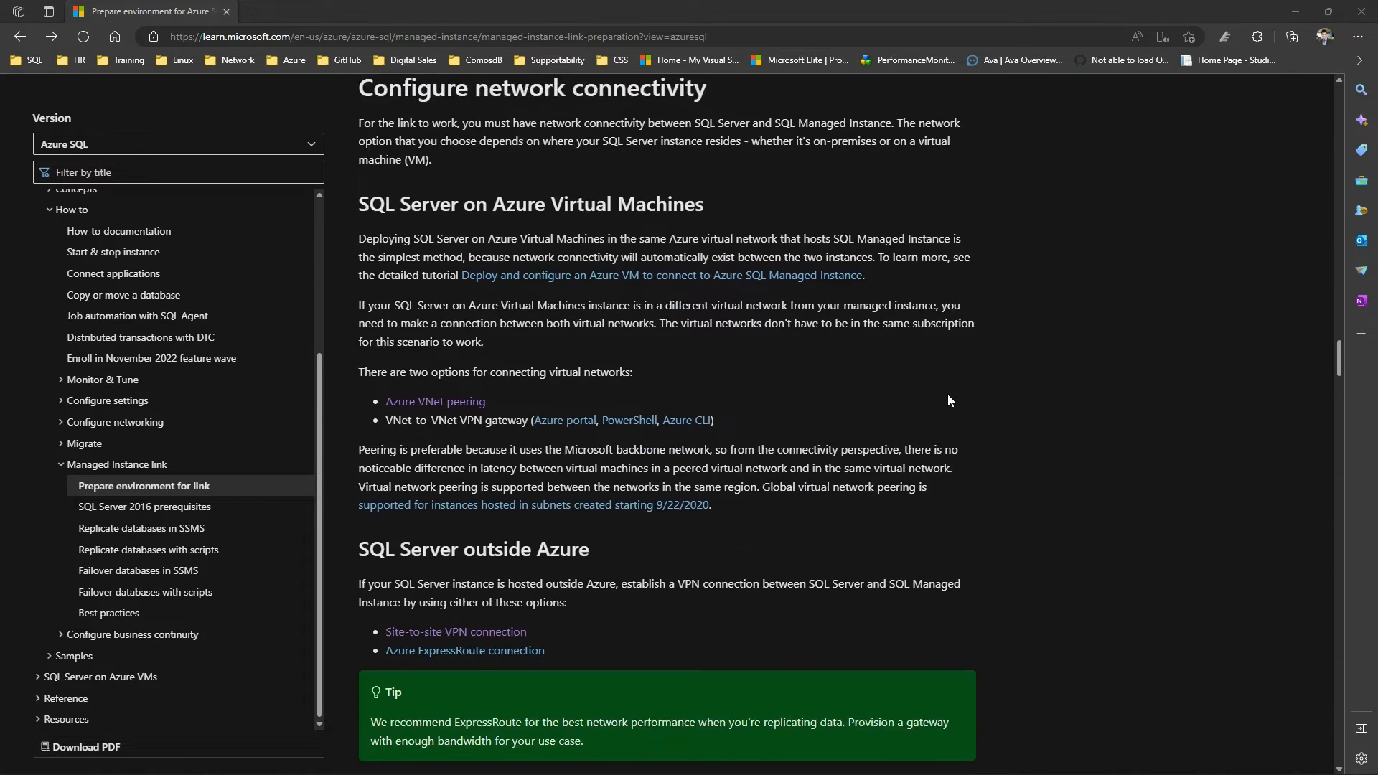
scroll(770, 406, "down", 5)
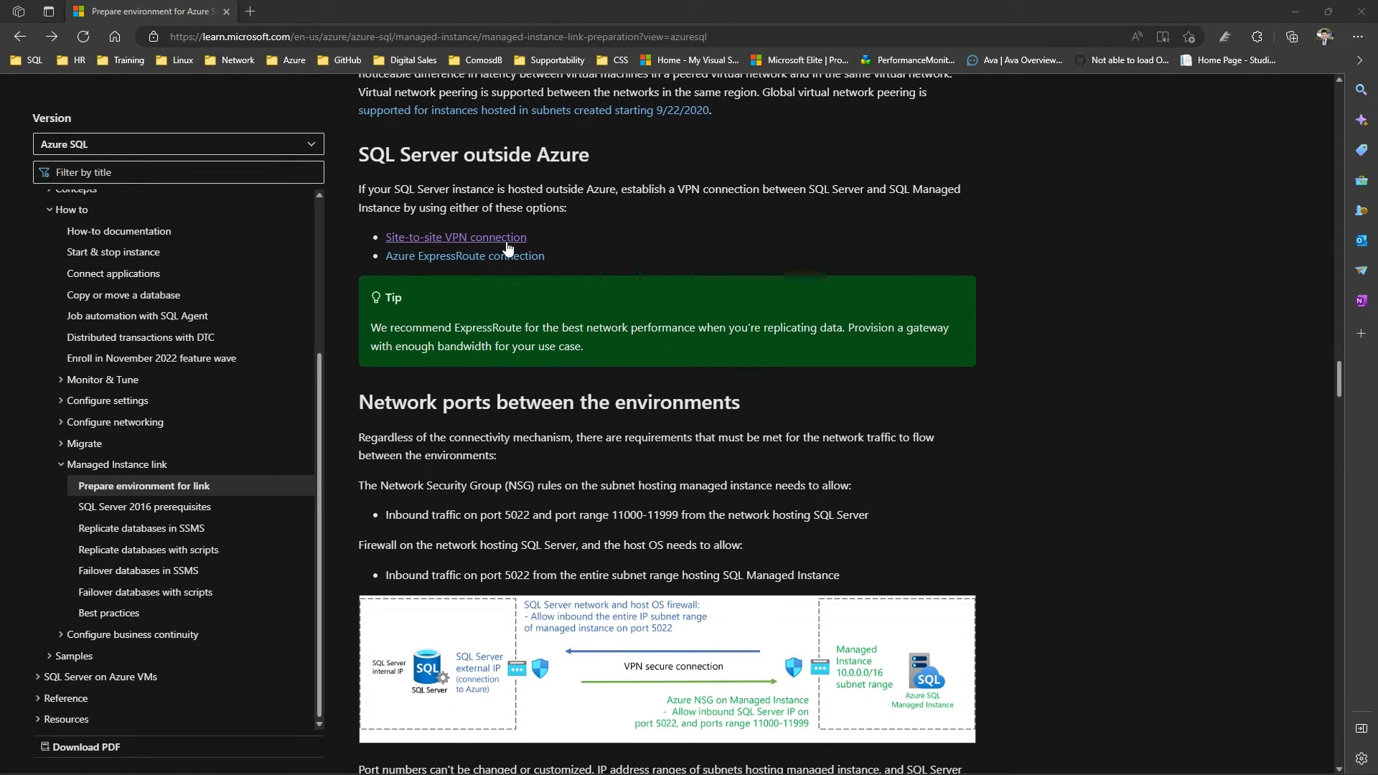
scroll(997, 524, "down", 5)
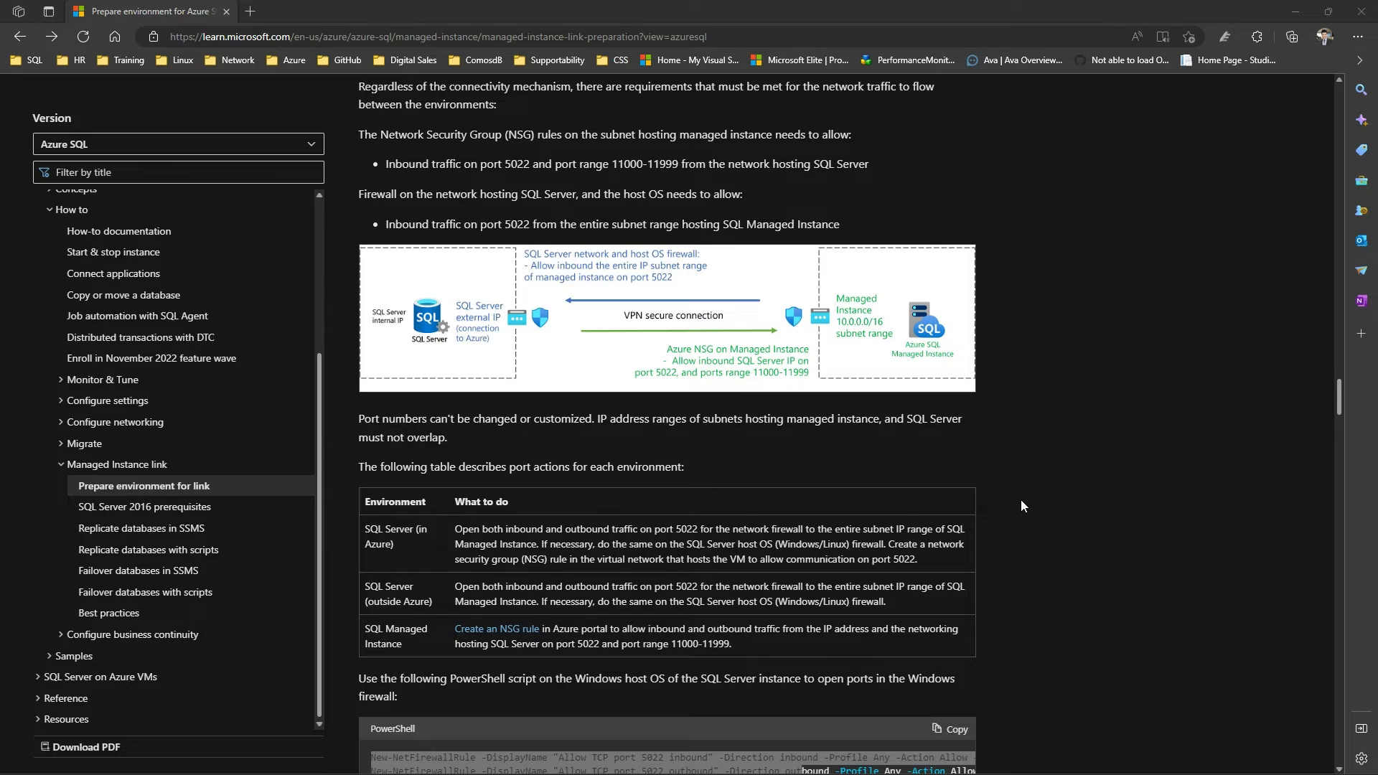
scroll(1020, 500, "down", 5)
Examine the port requirements between the environments, the port actions table and the PowerShell firewall rule script for port 5022
scroll(1021, 499, "up", 10)
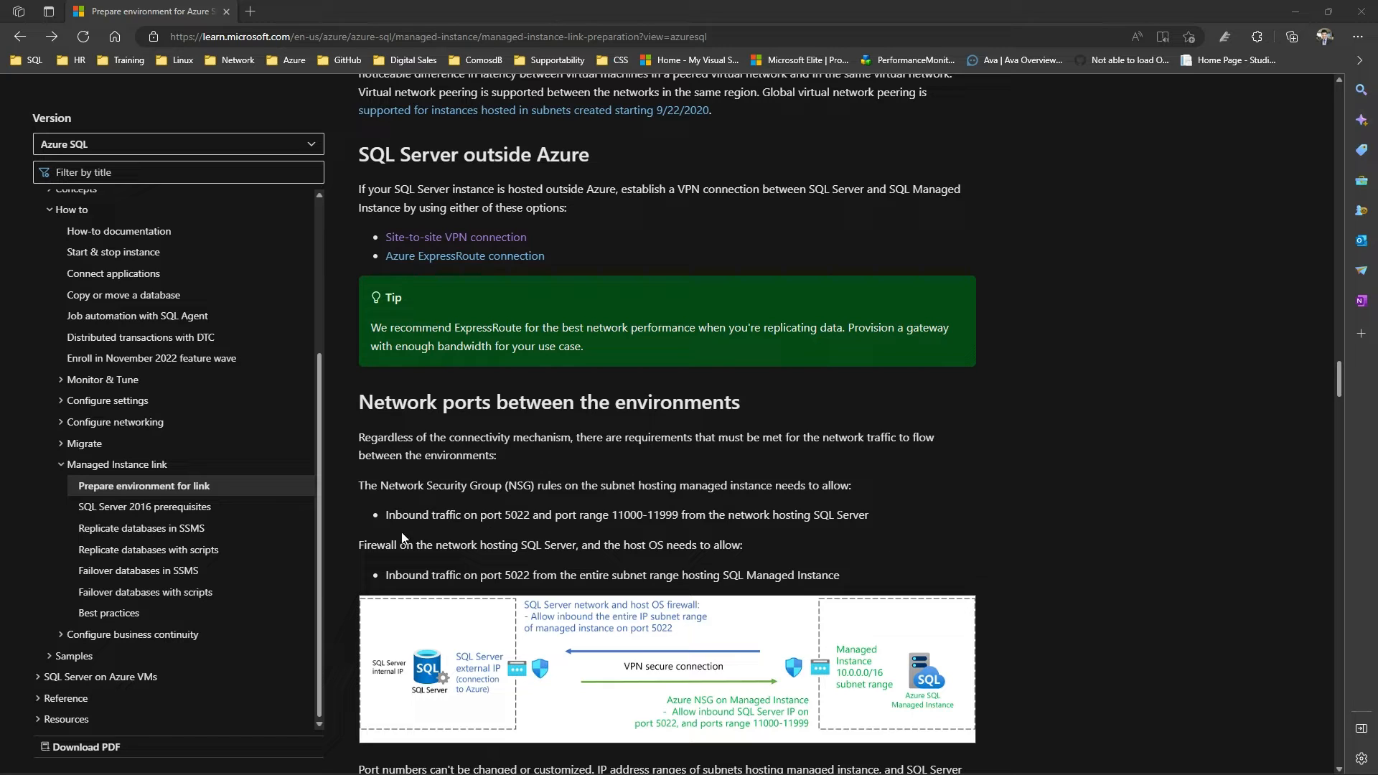
left_click_drag(386, 516, 555, 516)
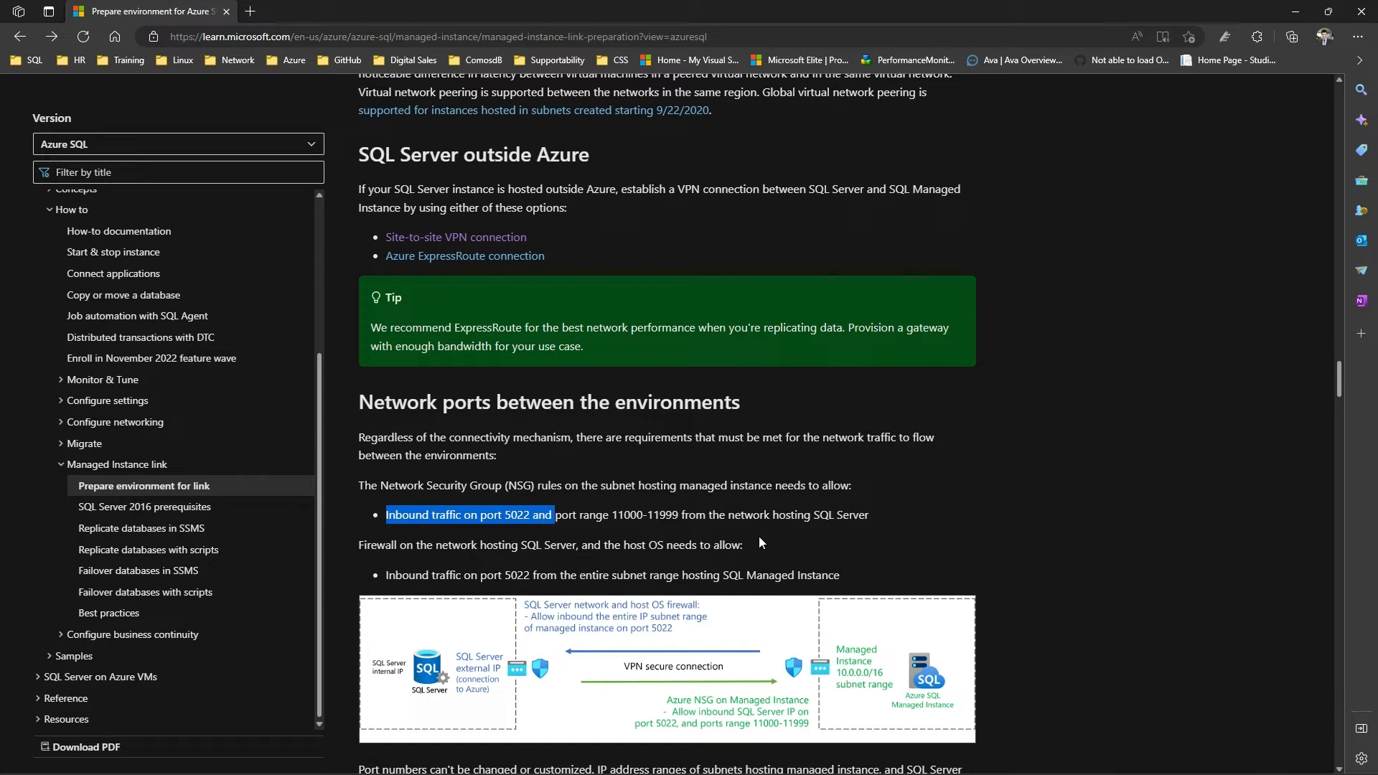
left_click(891, 519)
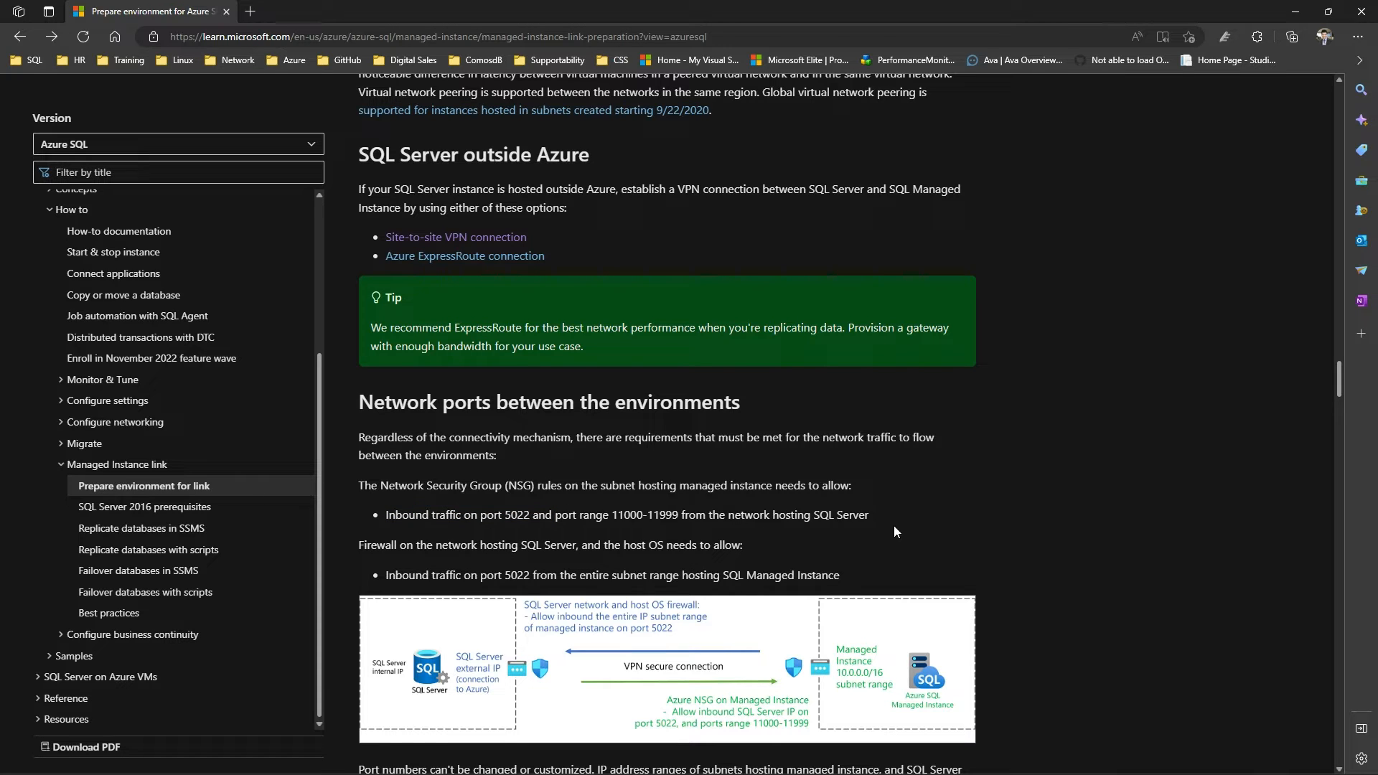
scroll(894, 527, "down", 5)
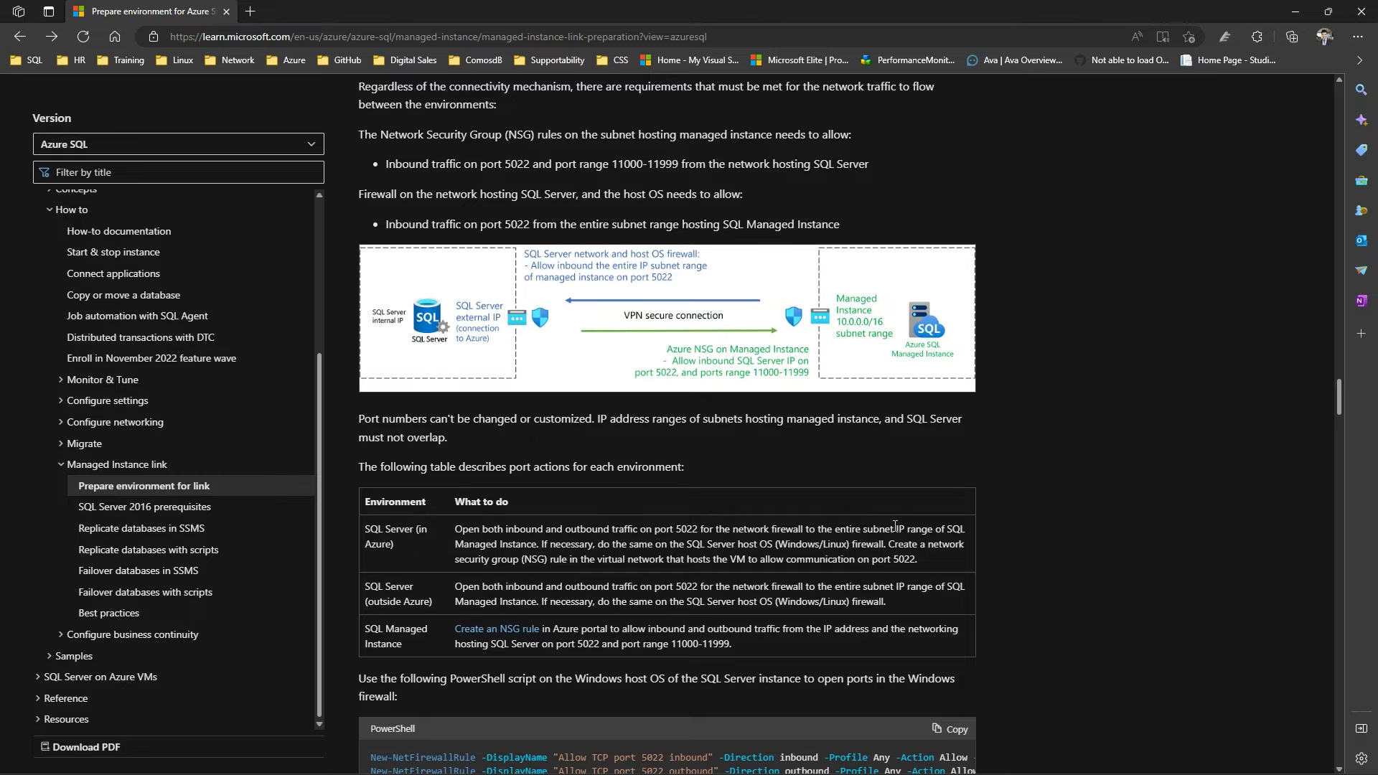
left_click_drag(572, 164, 695, 163)
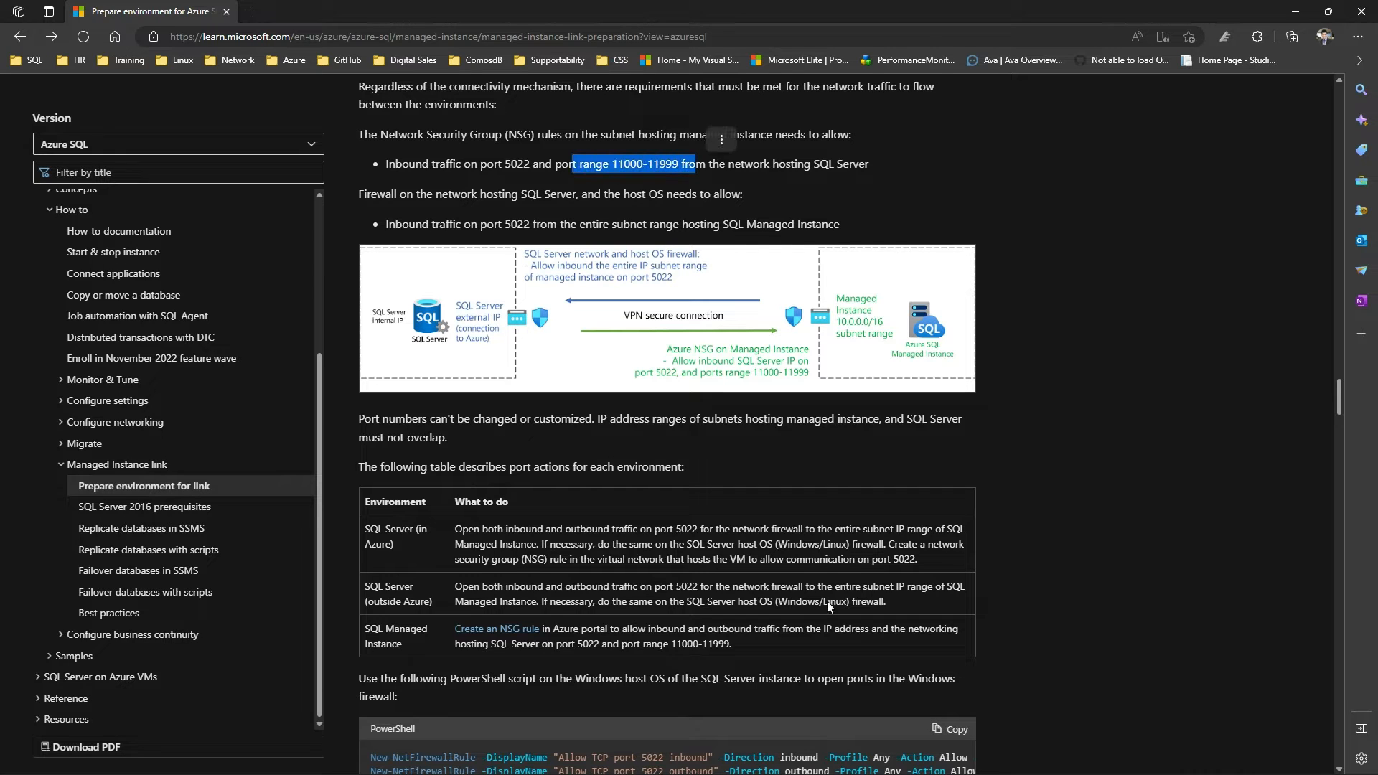
scroll(824, 630, "down", 5)
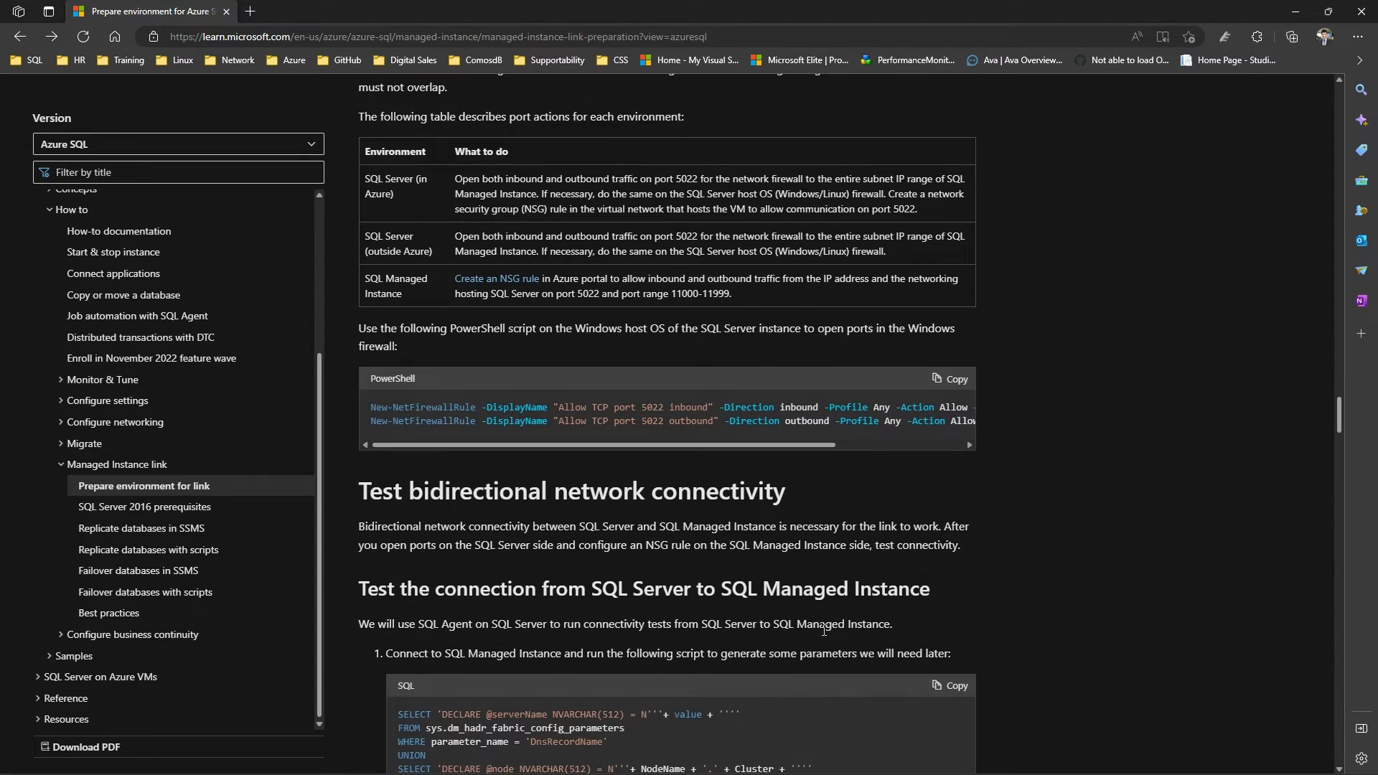
left_click_drag(374, 409, 920, 425)
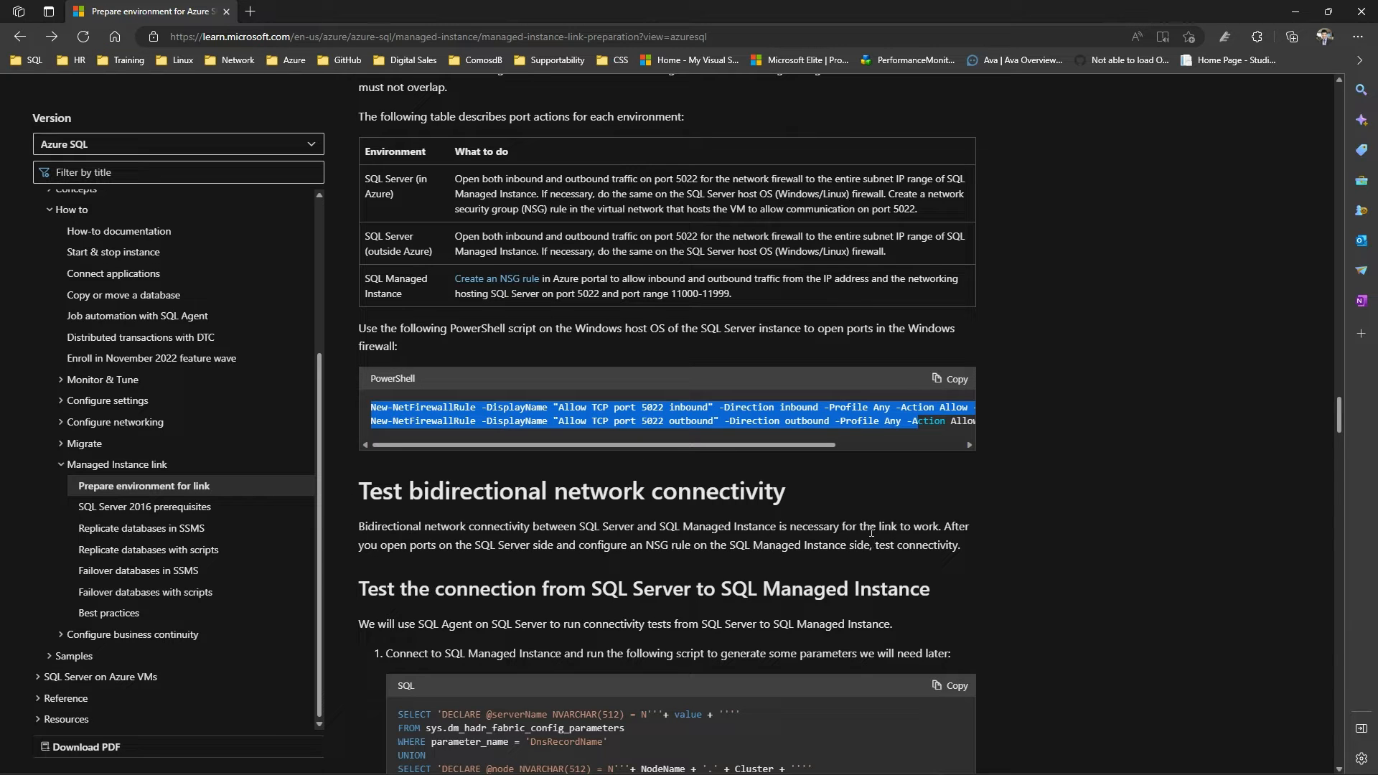
scroll(868, 532, "up", 5)
scroll(867, 533, "down", 9)
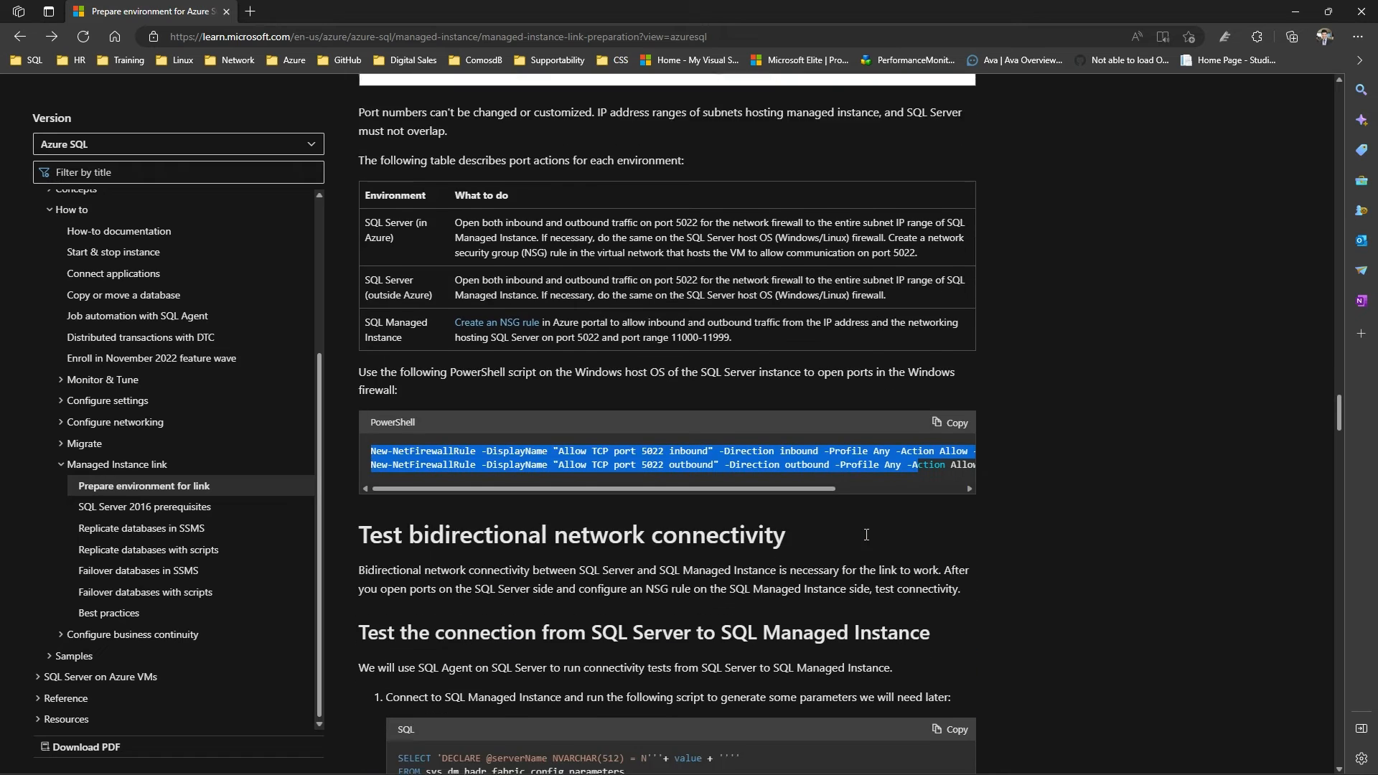
Examine the script that generates connection parameters on SQL Managed Instance and its sample output
scroll(865, 536, "down", 1)
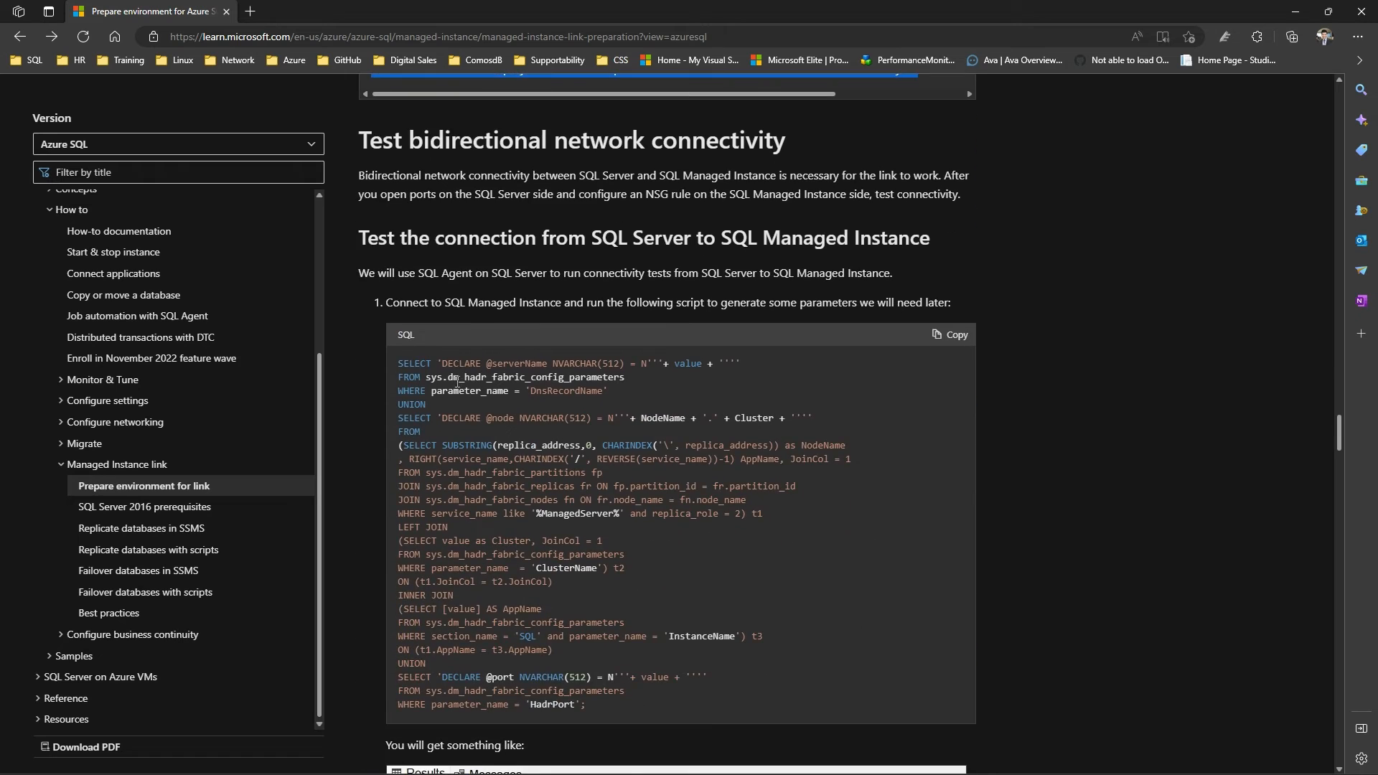
left_click_drag(397, 363, 653, 705)
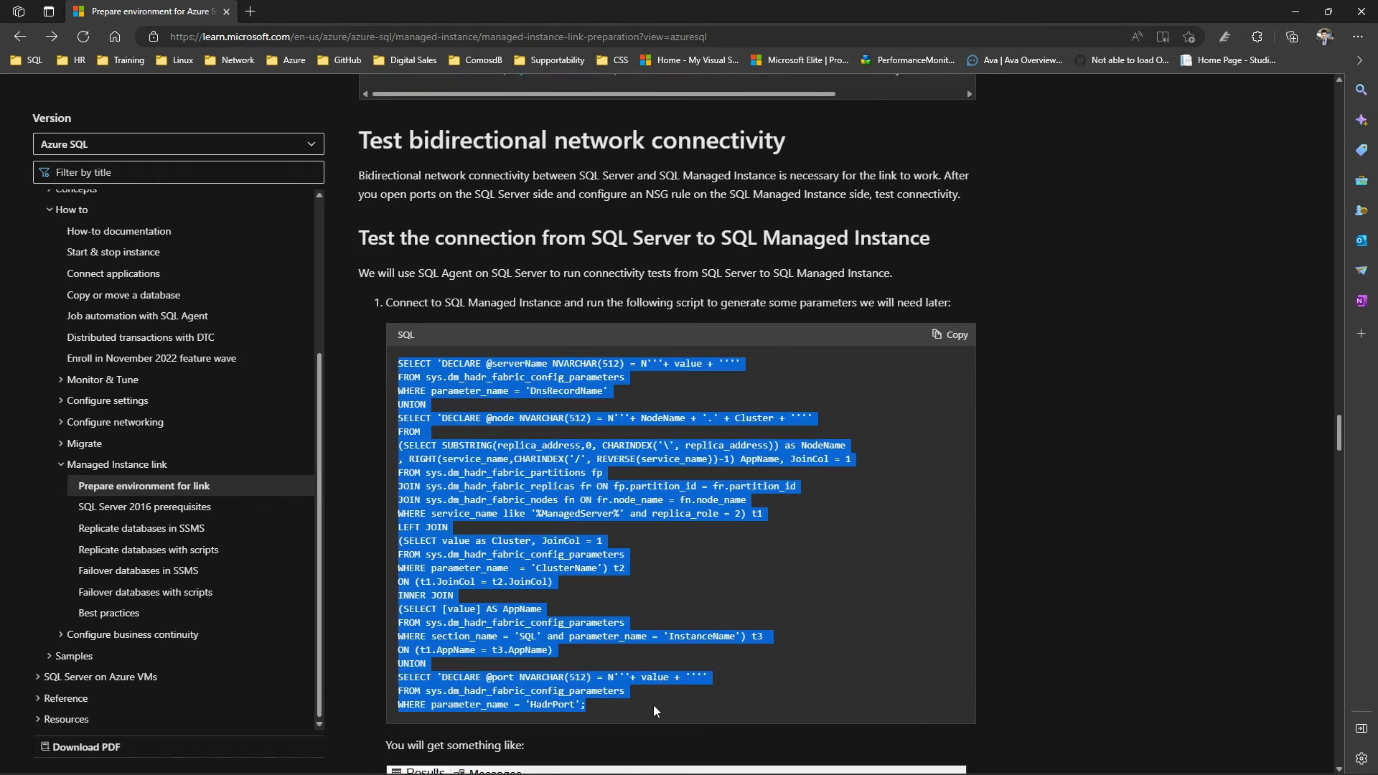
right_click(657, 696)
scroll(890, 657, "down", 4)
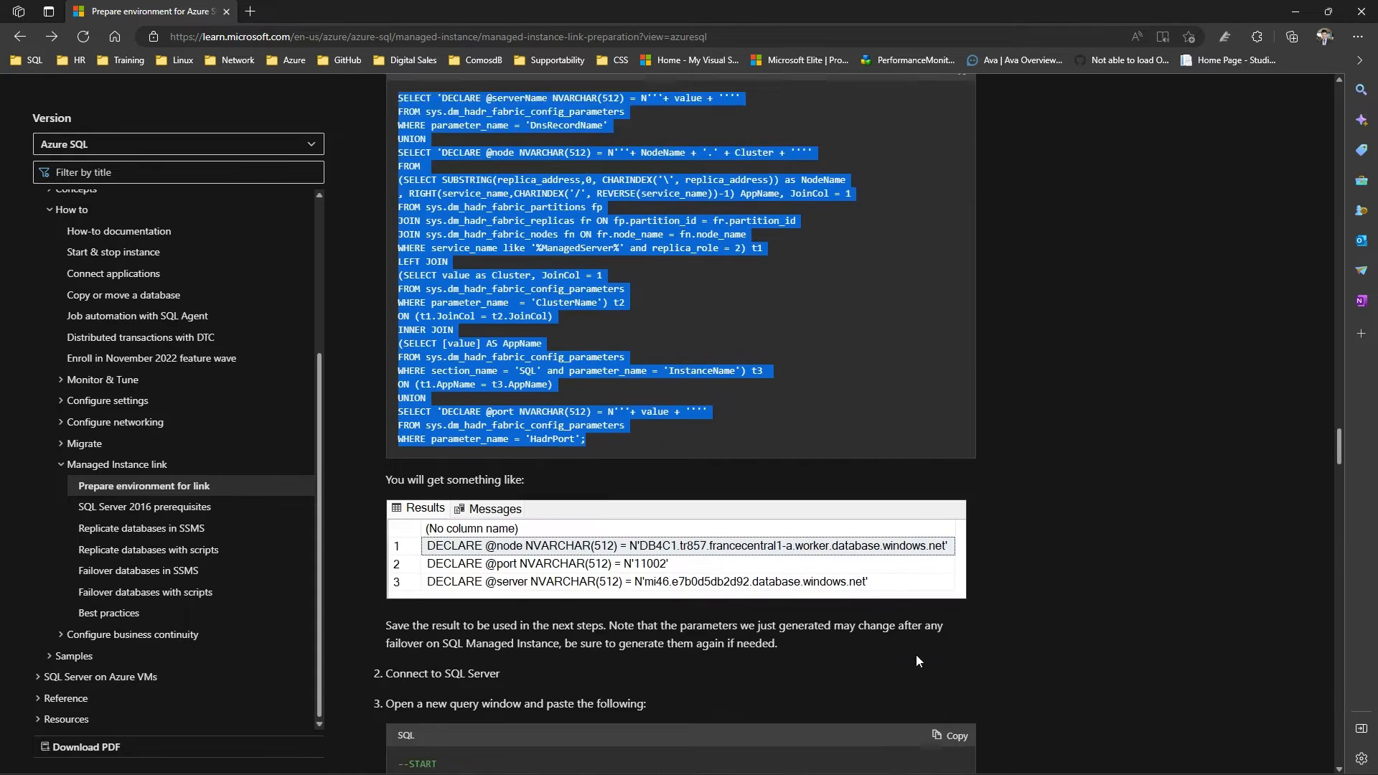
scroll(915, 655, "up", 4)
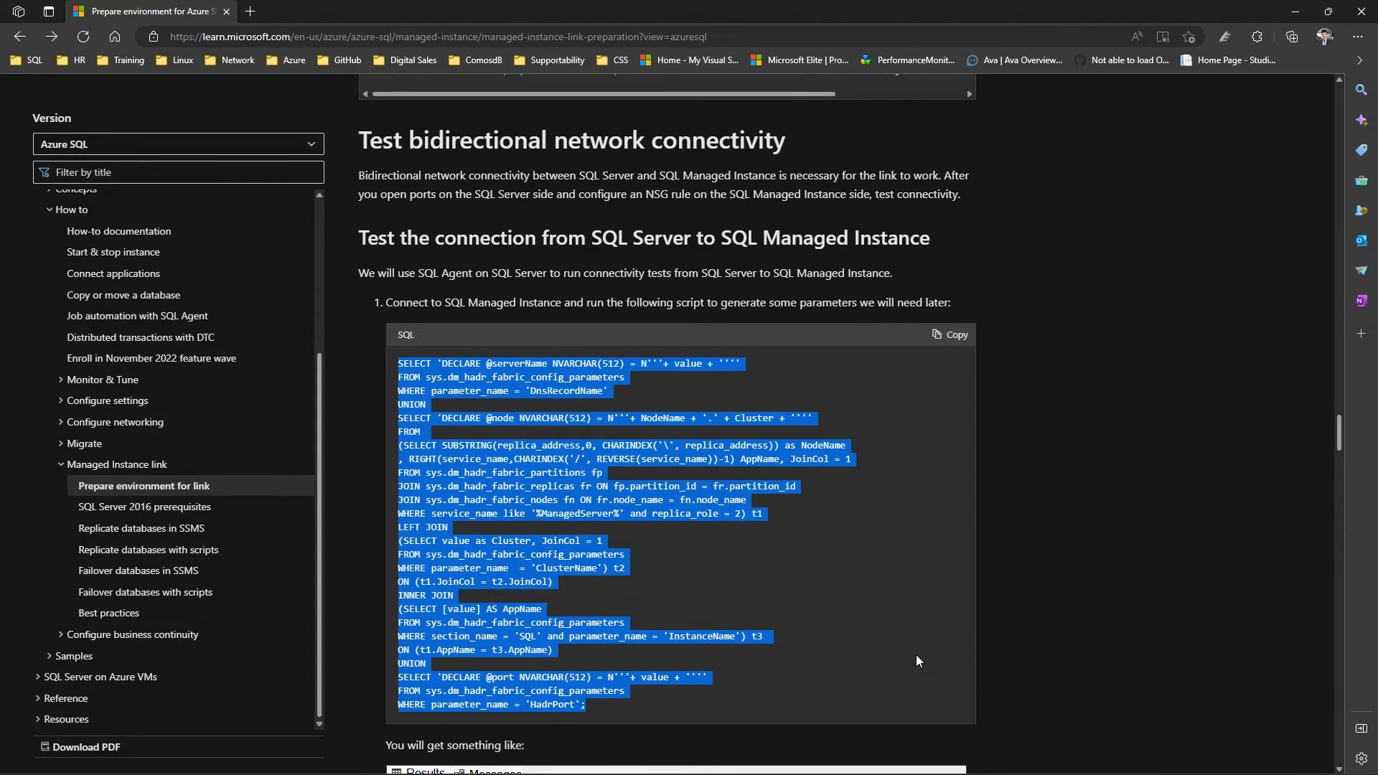
scroll(916, 654, "down", 5)
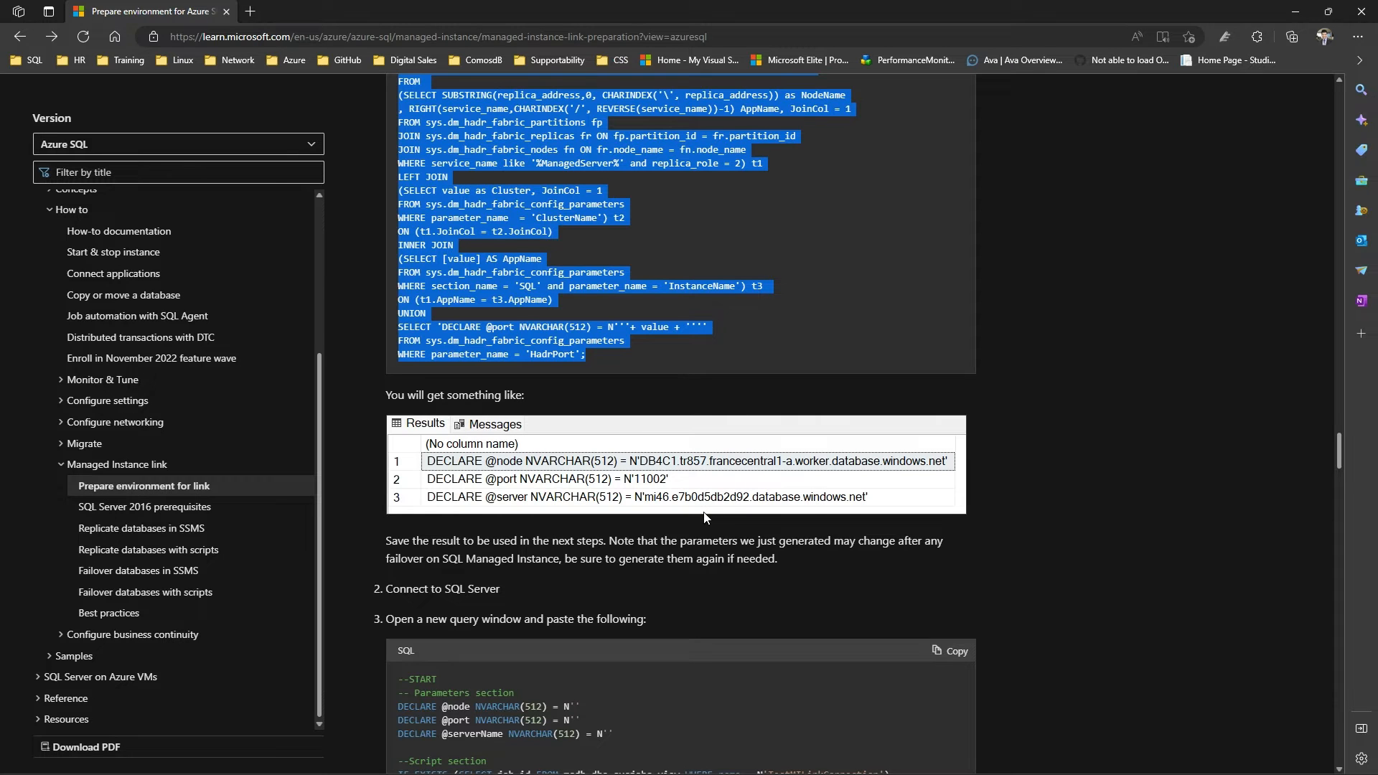
scroll(734, 514, "down", 5)
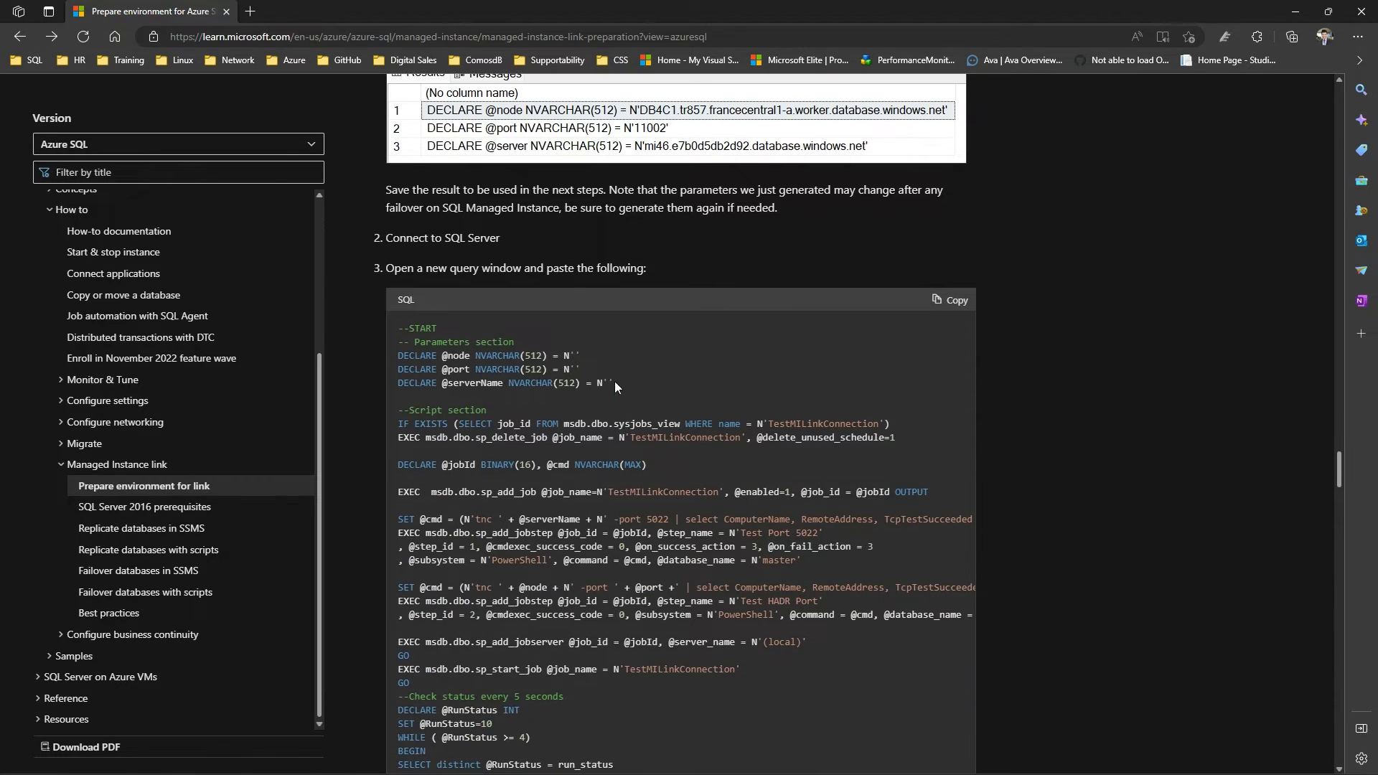
left_click_drag(614, 383, 416, 354)
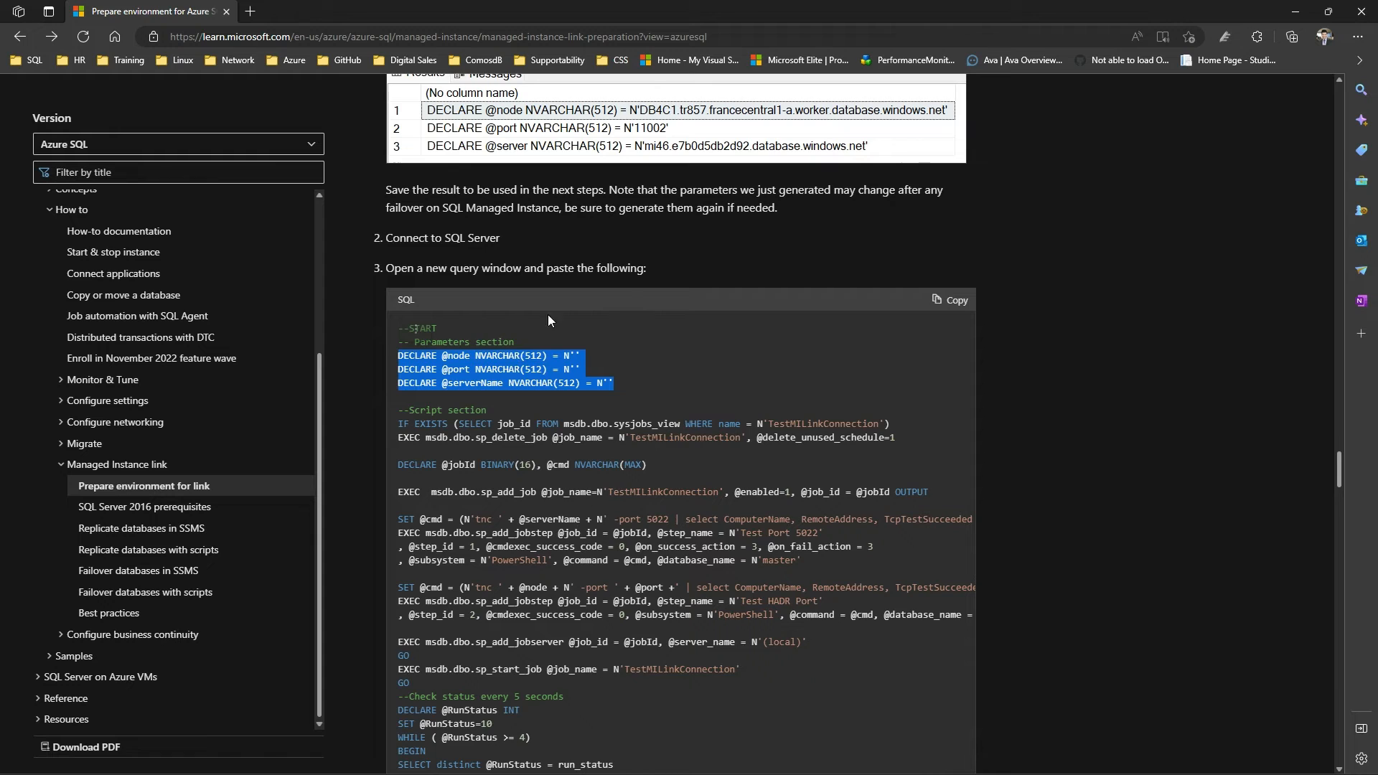
scroll(548, 314, "up", 5)
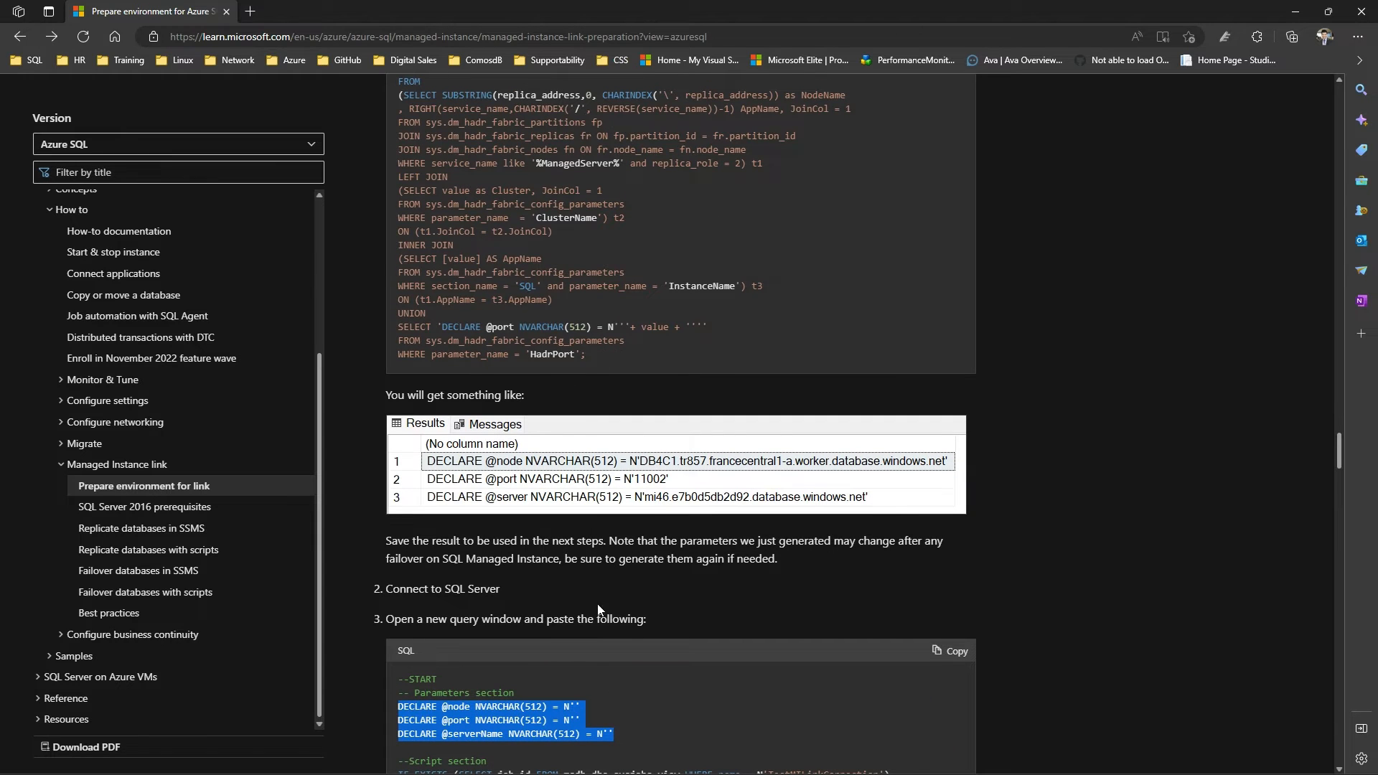
scroll(553, 450, "down", 5)
scroll(616, 399, "down", 4)
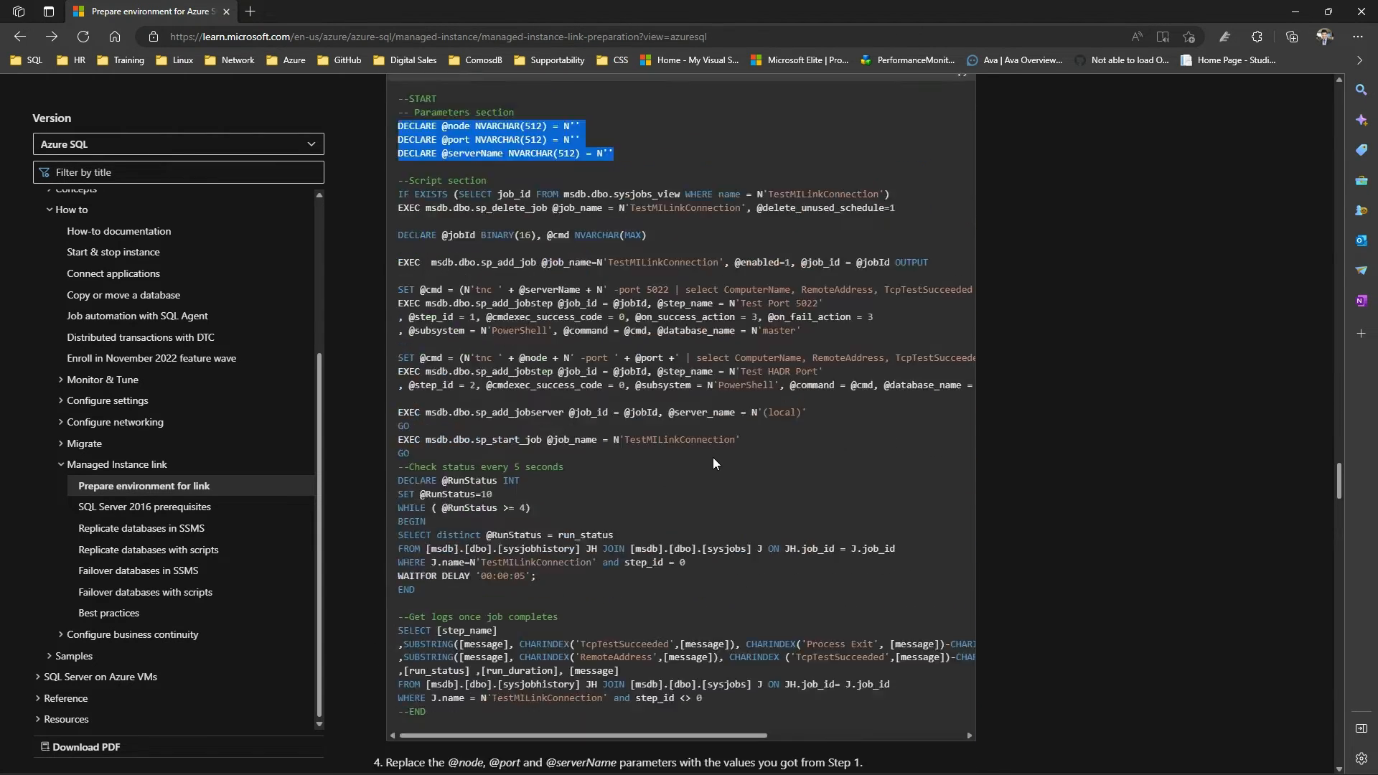
scroll(712, 458, "up", 4)
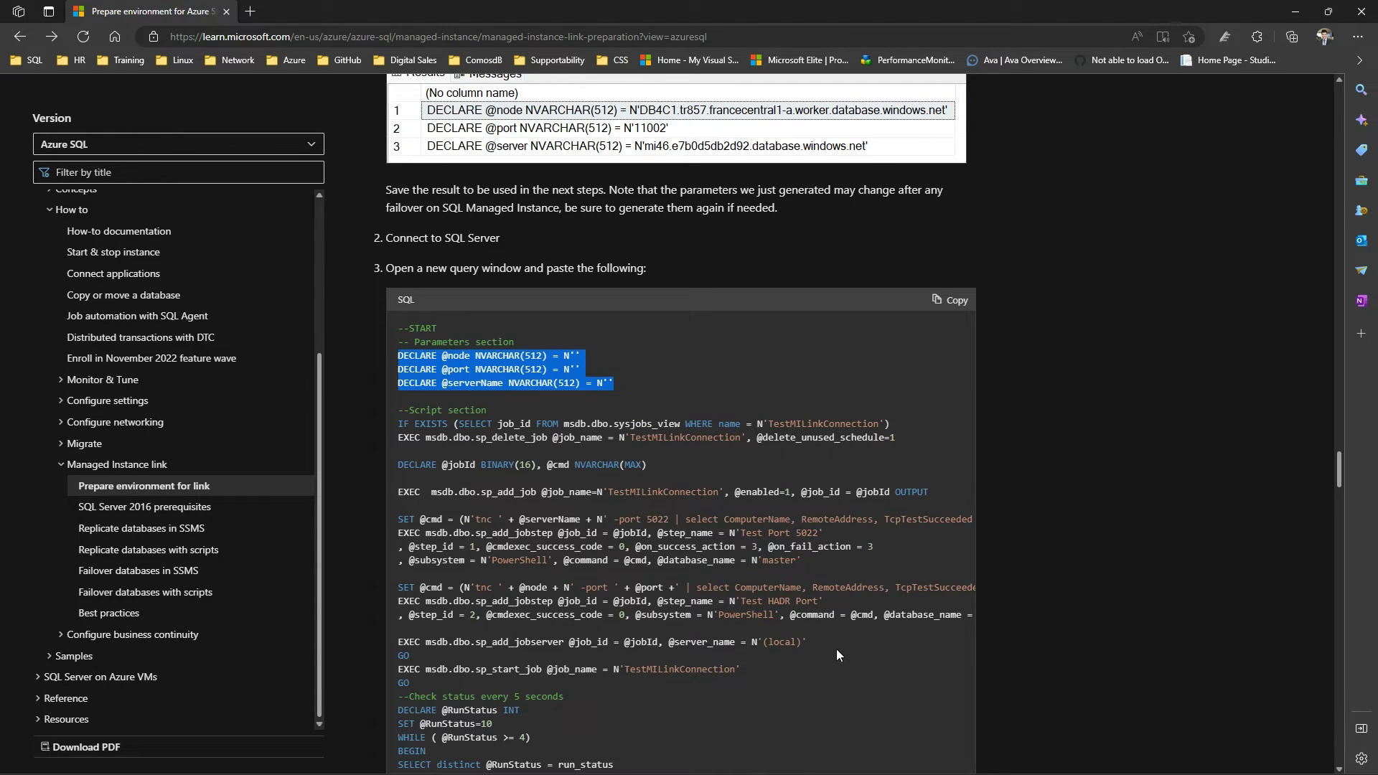
scroll(837, 649, "down", 5)
scroll(837, 649, "up", 5)
scroll(837, 649, "down", 10)
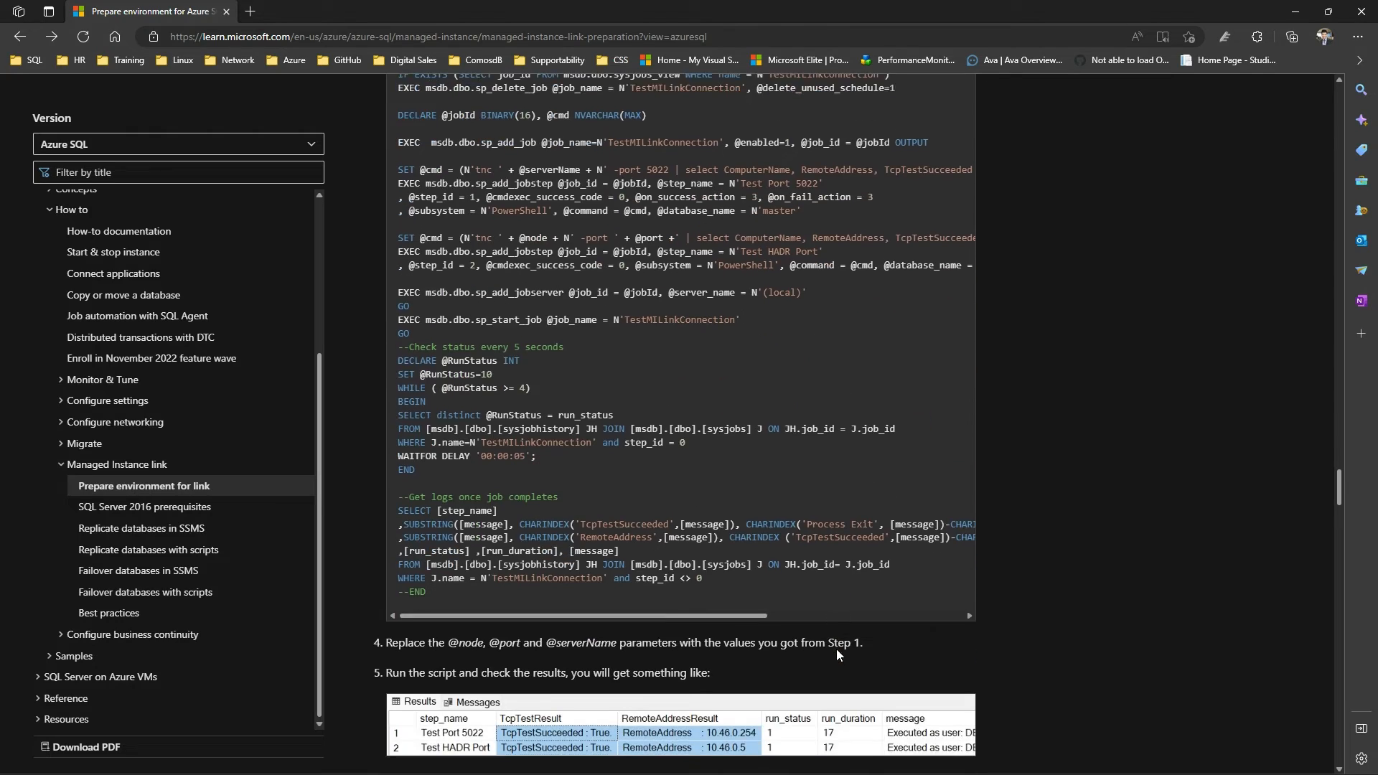
Read how to verify the test results and the test certificate and endpoint script for connecting from SQL Managed Instance to SQL Server
scroll(837, 649, "down", 5)
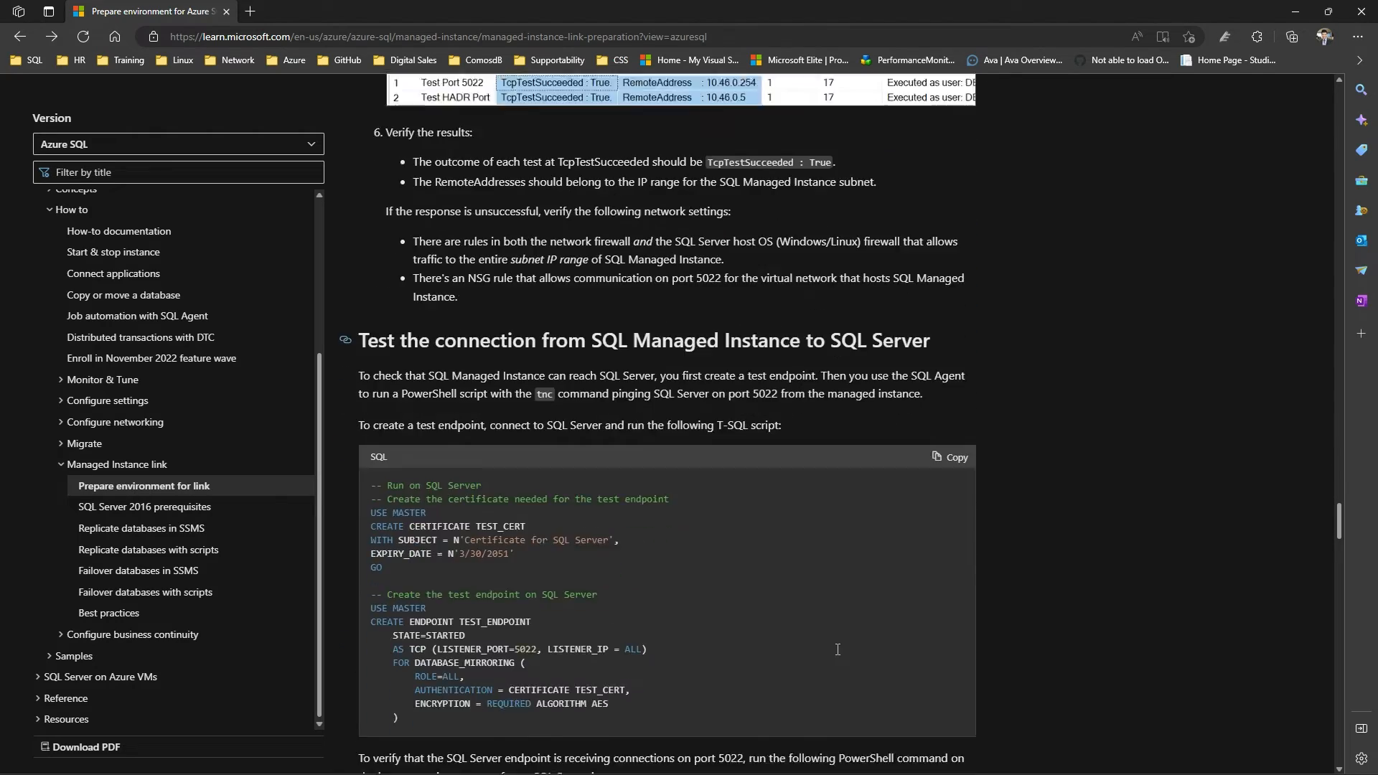
scroll(837, 649, "up", 5)
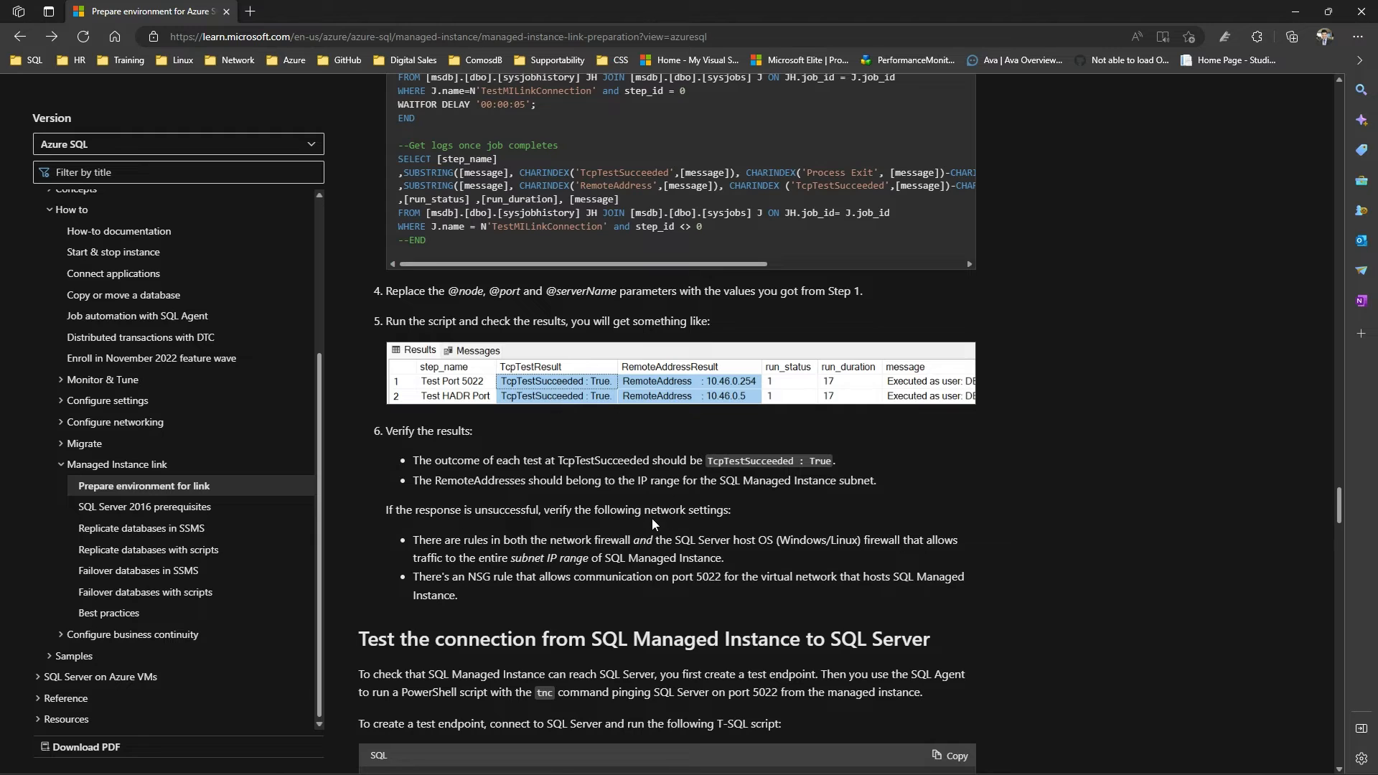
scroll(652, 524, "down", 10)
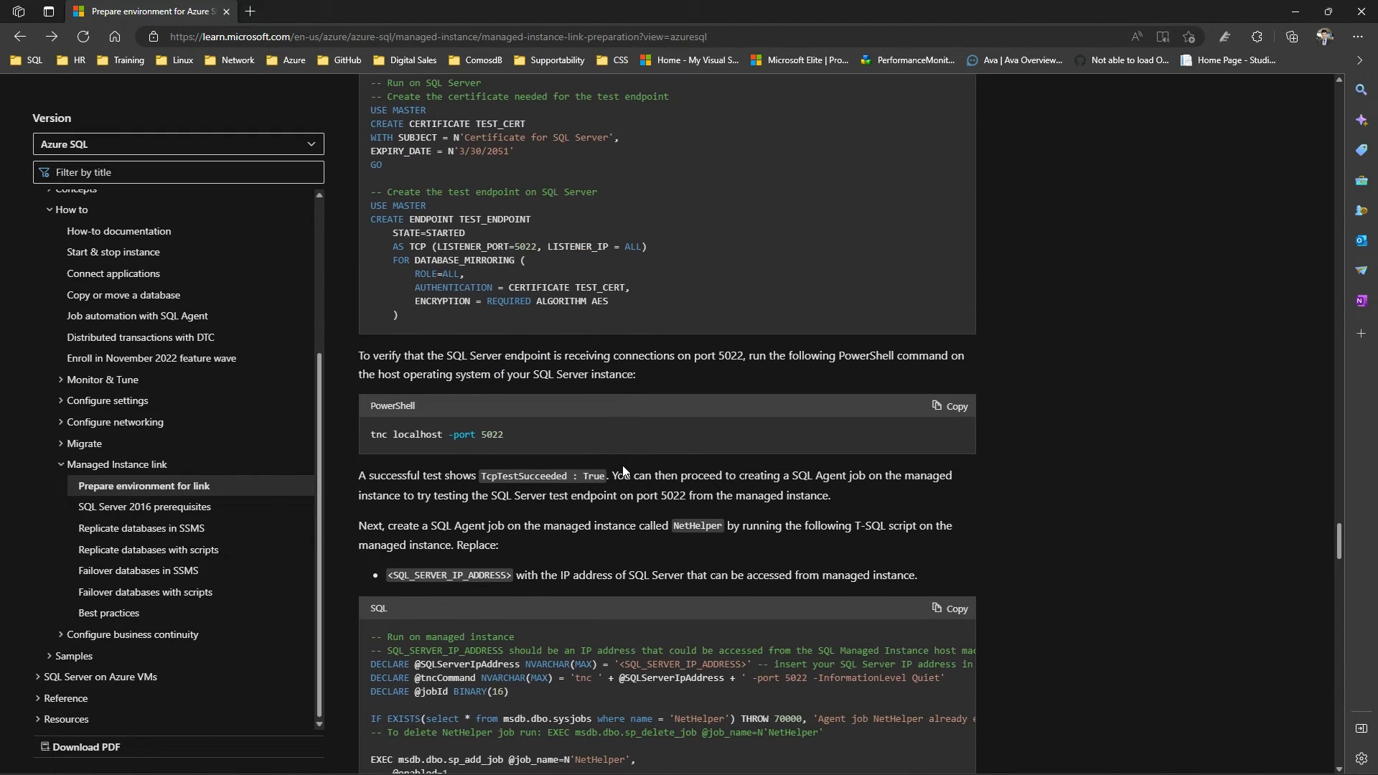
scroll(623, 472, "up", 5)
left_click_drag(361, 447, 680, 617)
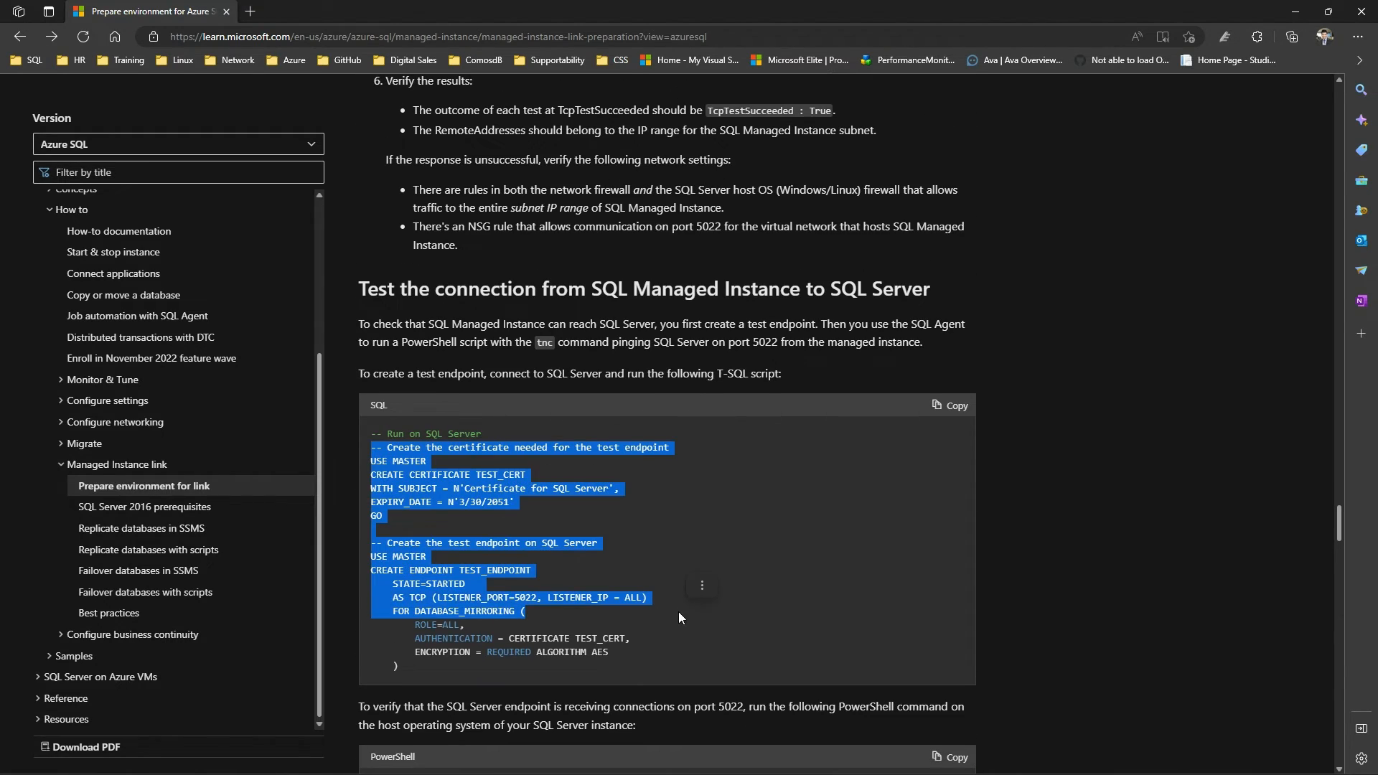
scroll(678, 611, "down", 5)
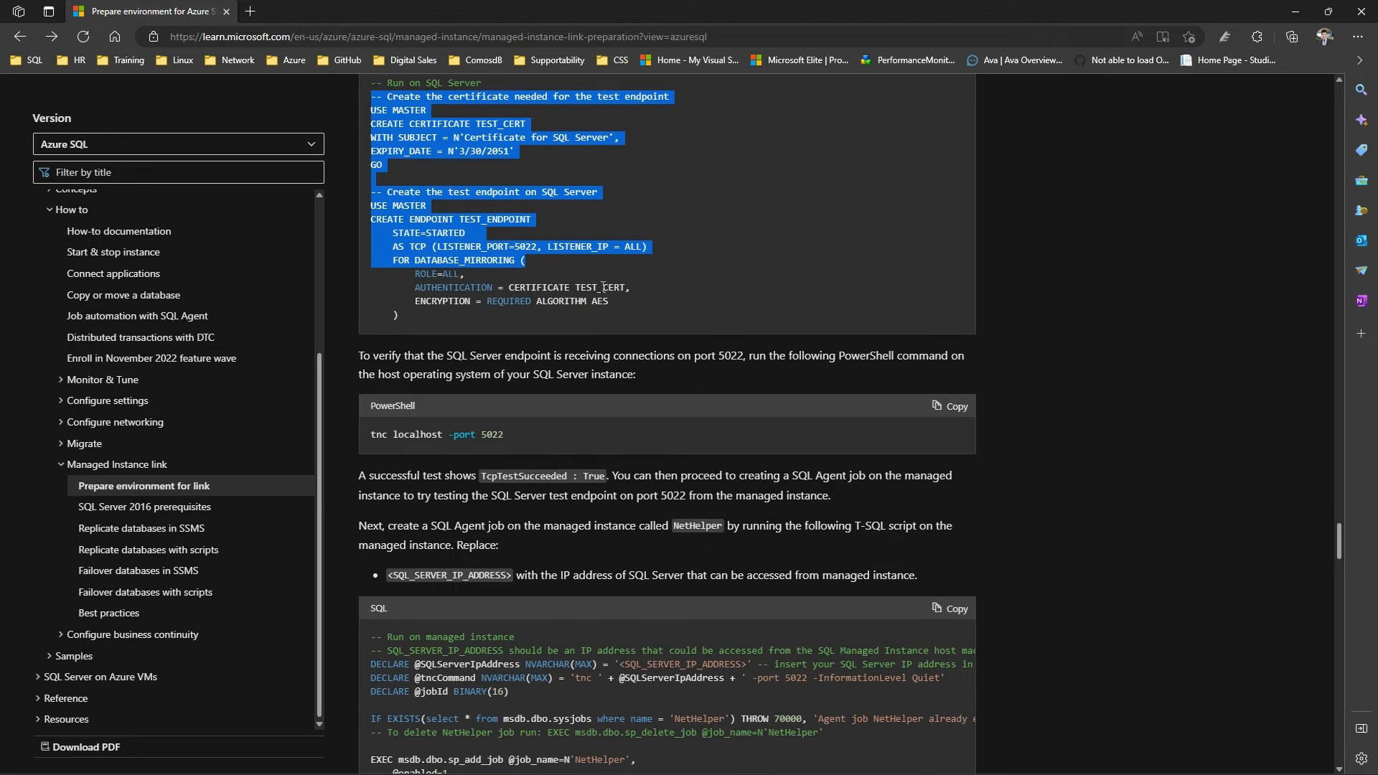
left_click(527, 260)
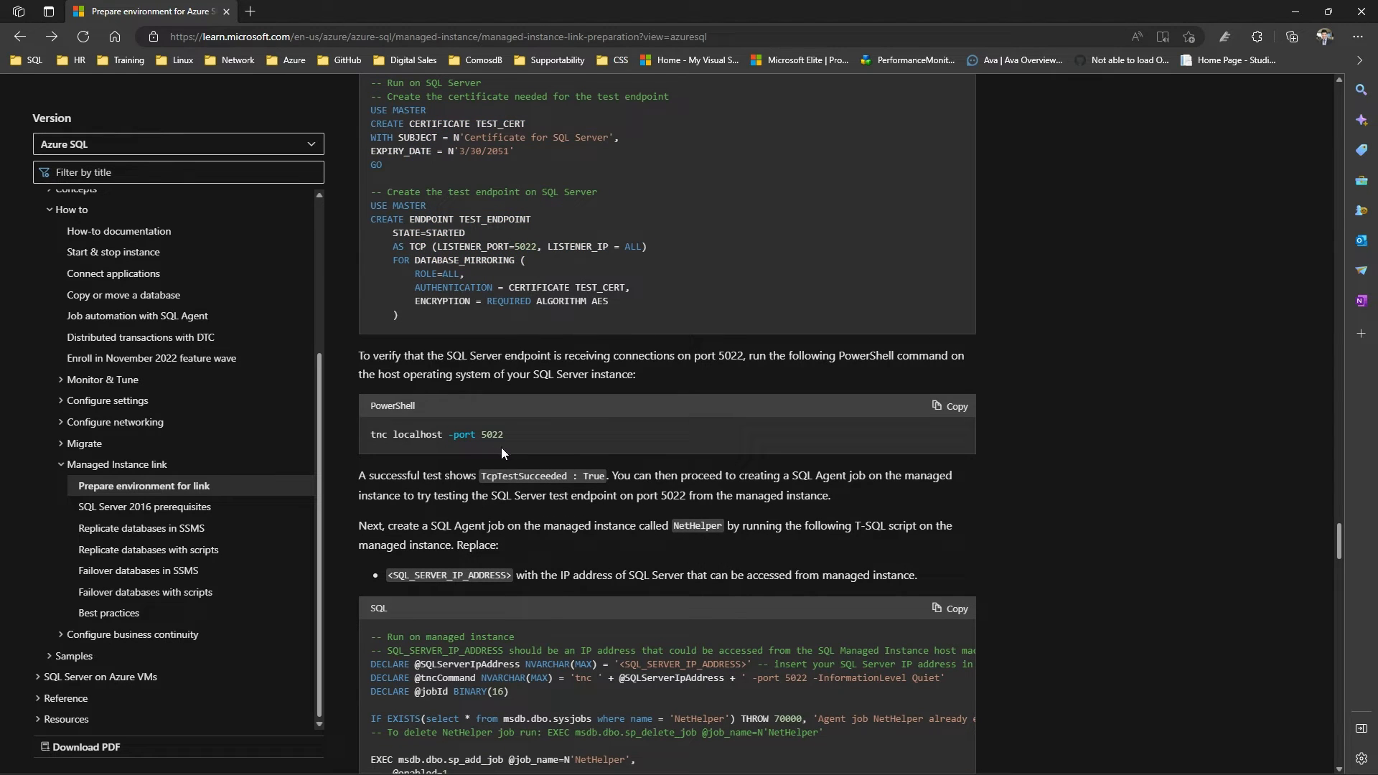
Examine the PowerShell test command for port 5022 and the NetHelper job script, including its <SQL_SERVER_IP_ADDRESS> placeholder
left_click_drag(504, 438, 350, 429)
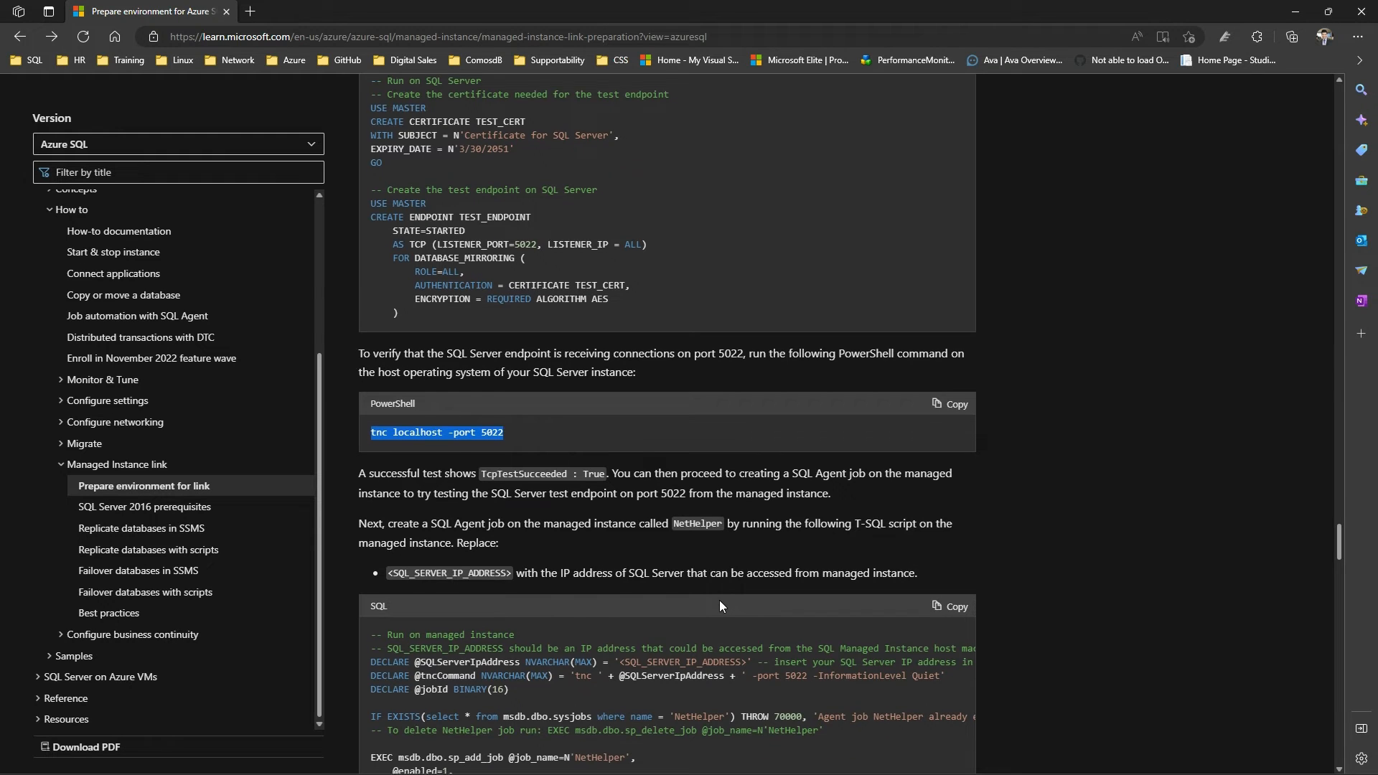
scroll(719, 600, "down", 5)
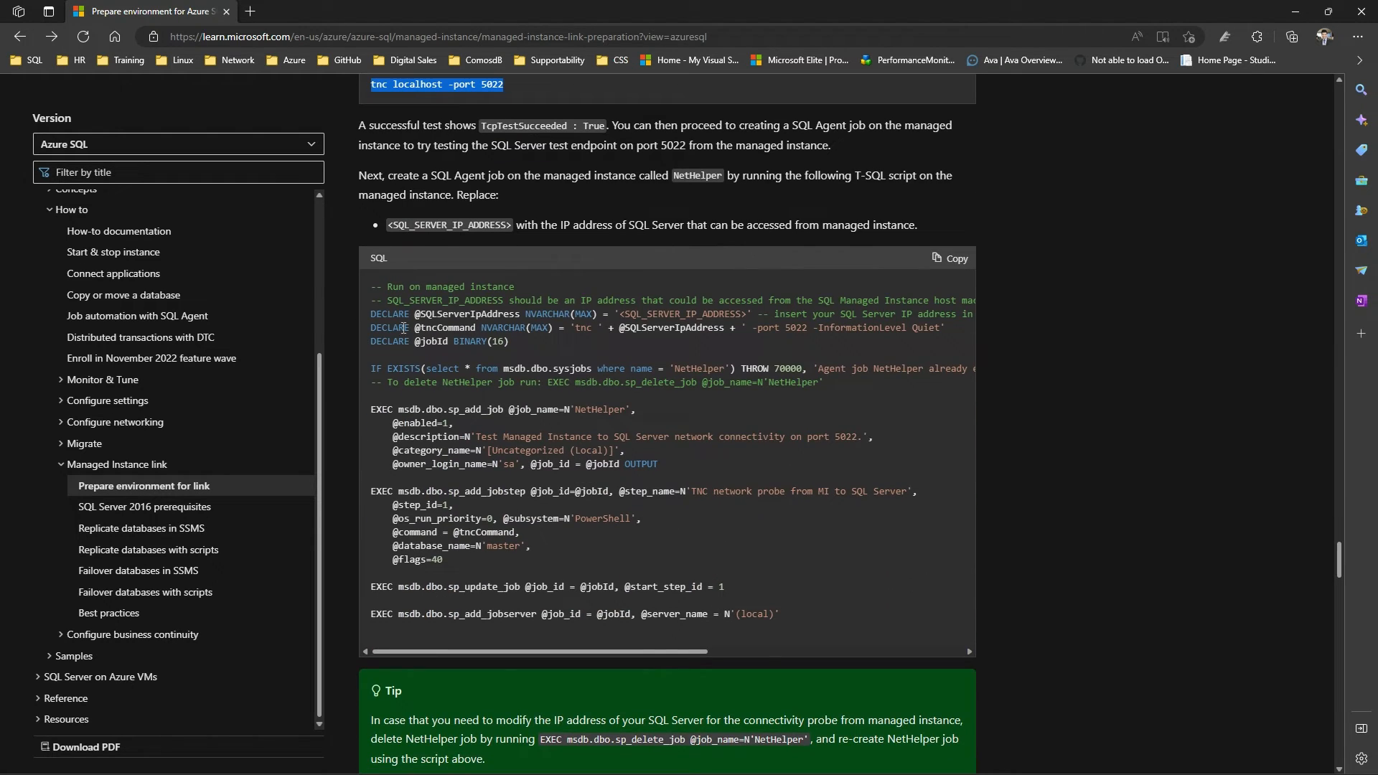
left_click_drag(369, 293, 537, 540)
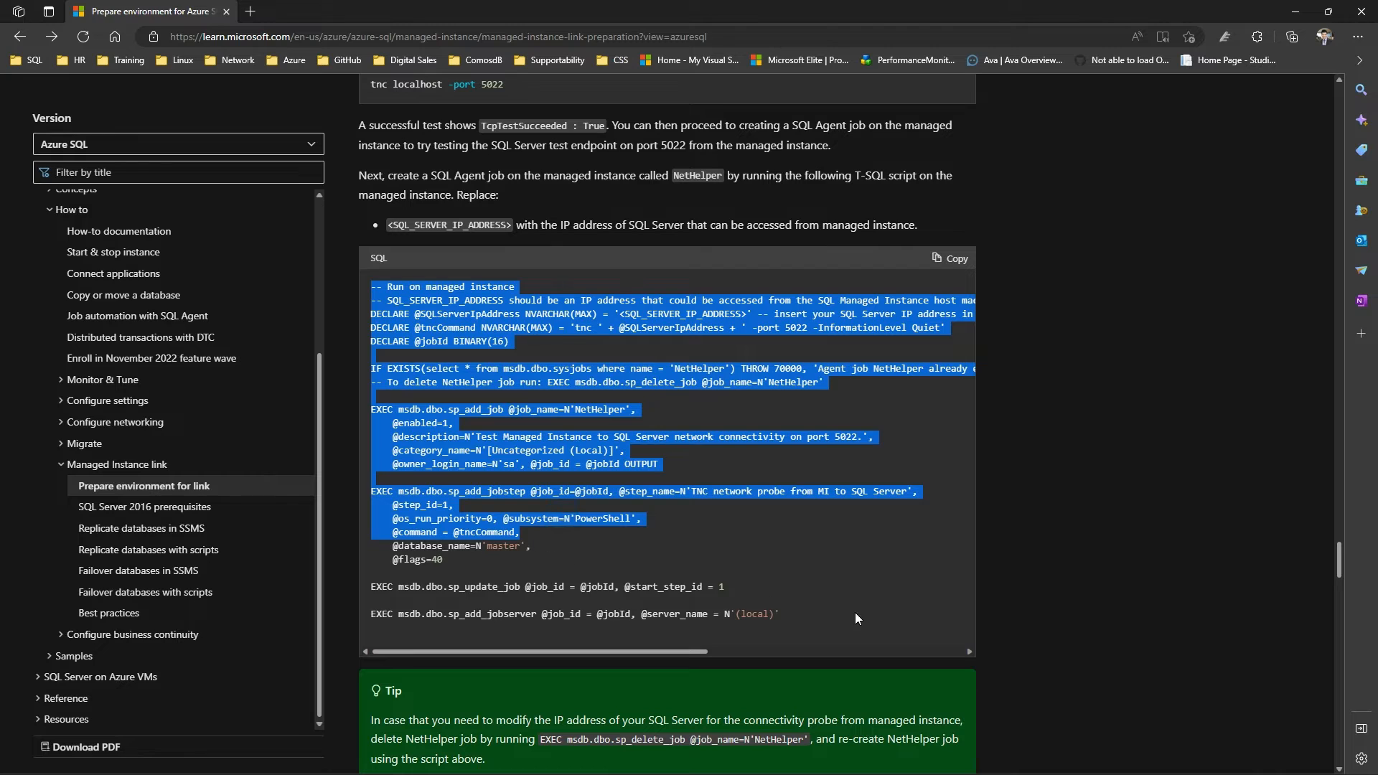
left_click(813, 622)
left_click_drag(813, 622, 388, 314)
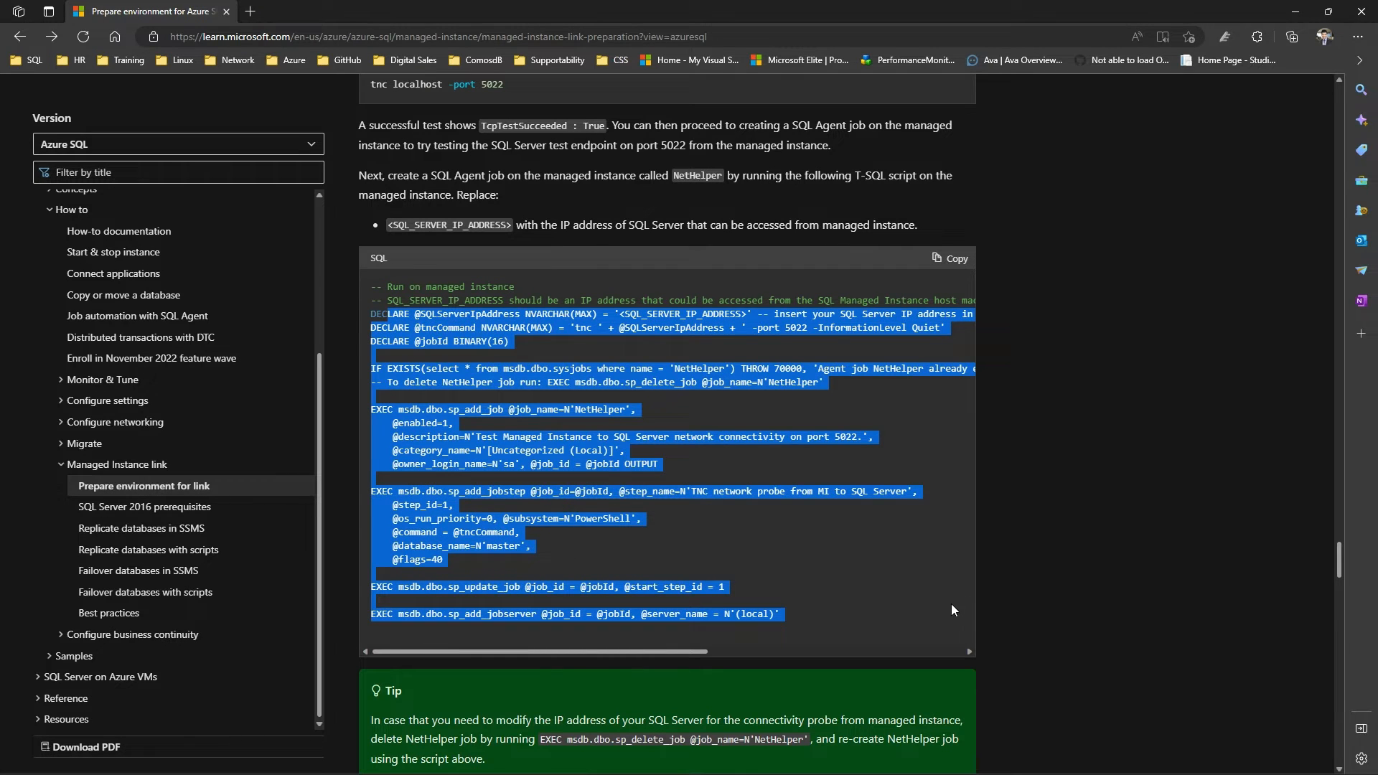
left_click(933, 609)
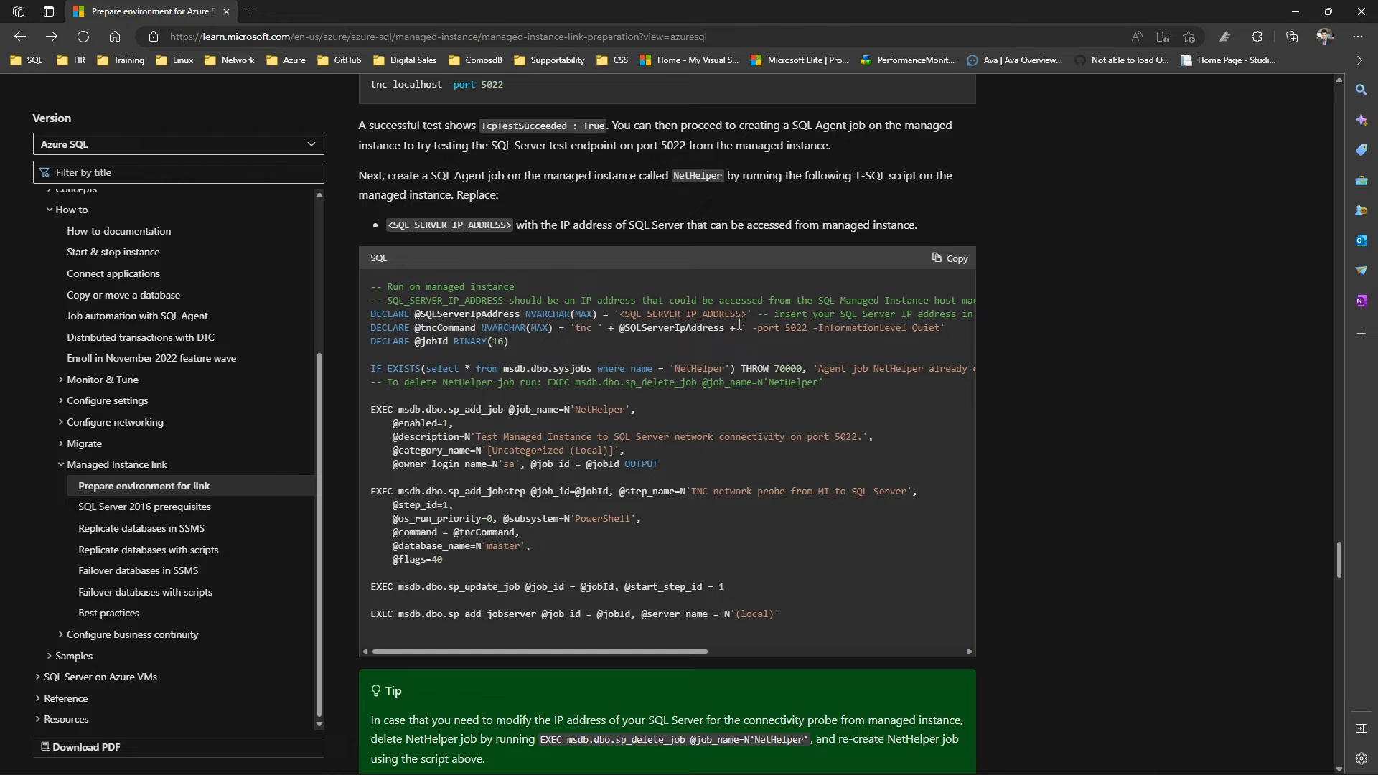
left_click_drag(756, 314, 626, 313)
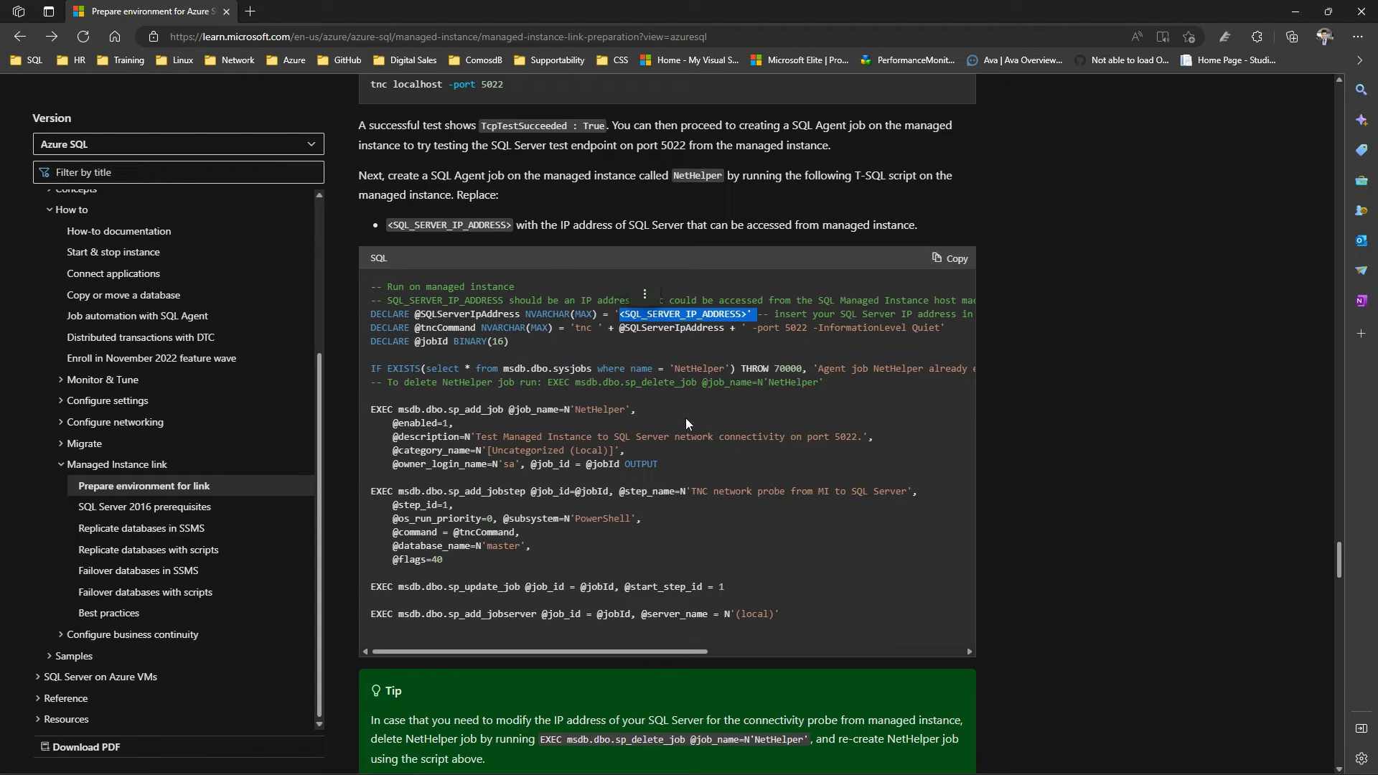
Review the script that creates the ExecuteNetHelper stored procedure, the query that runs it and the sample result
scroll(824, 594, "down", 5)
scroll(824, 602, "down", 5)
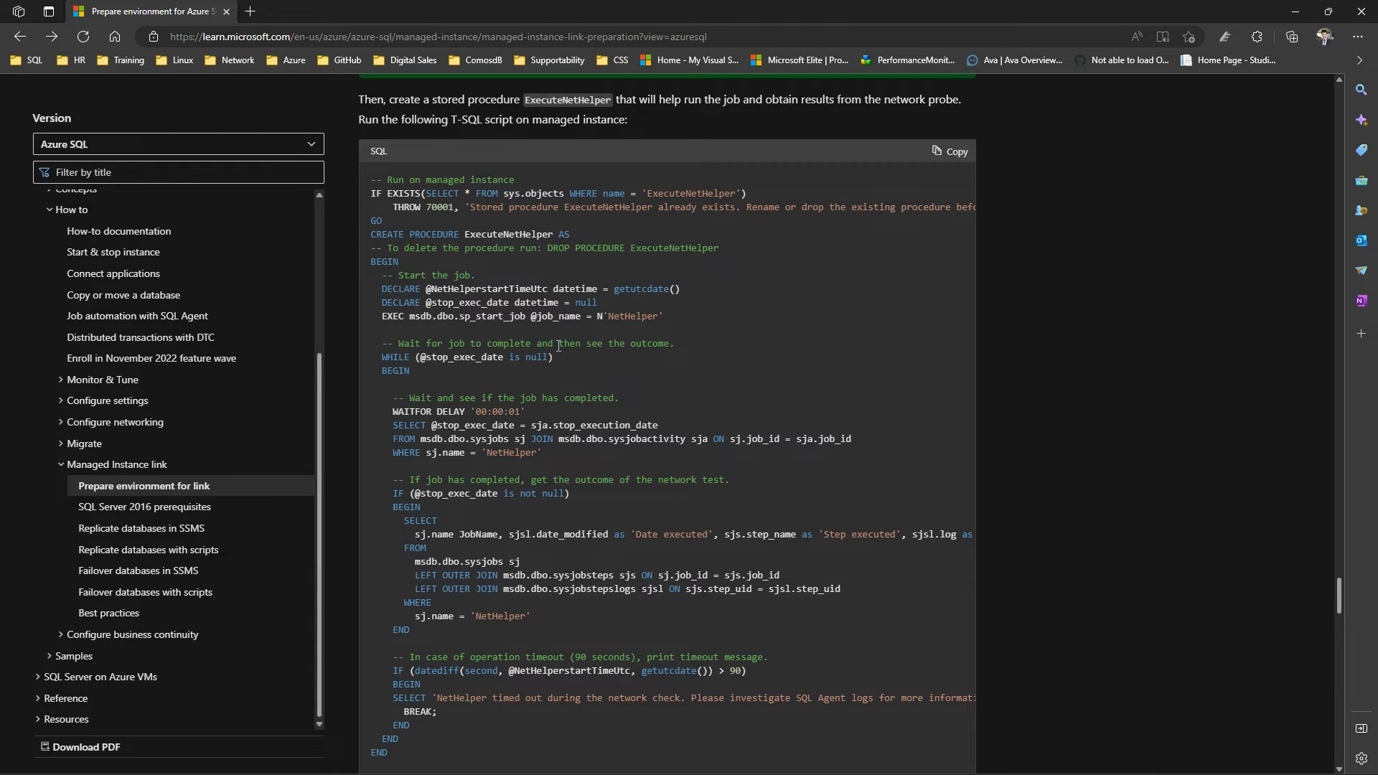
left_click_drag(470, 742, 374, 181)
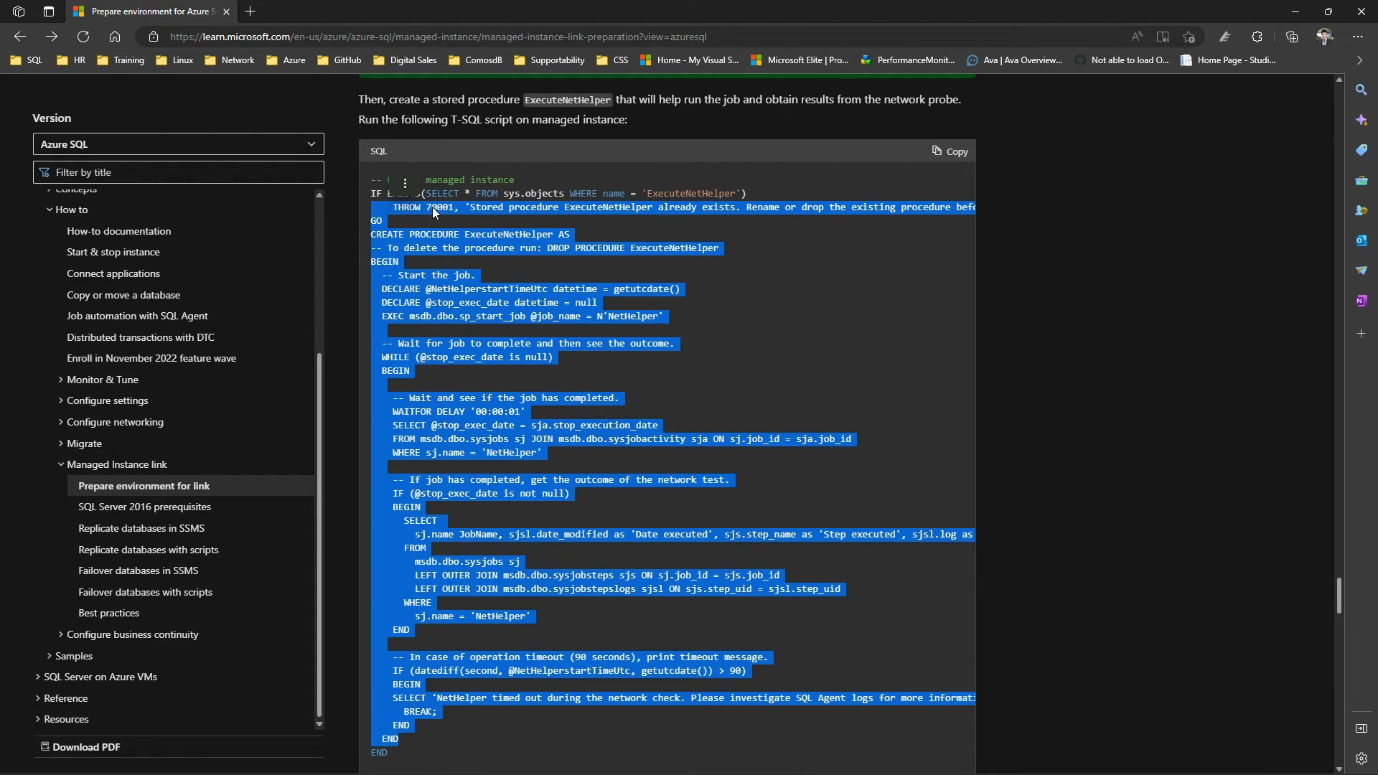
scroll(837, 488, "up", 10)
scroll(831, 511, "down", 10)
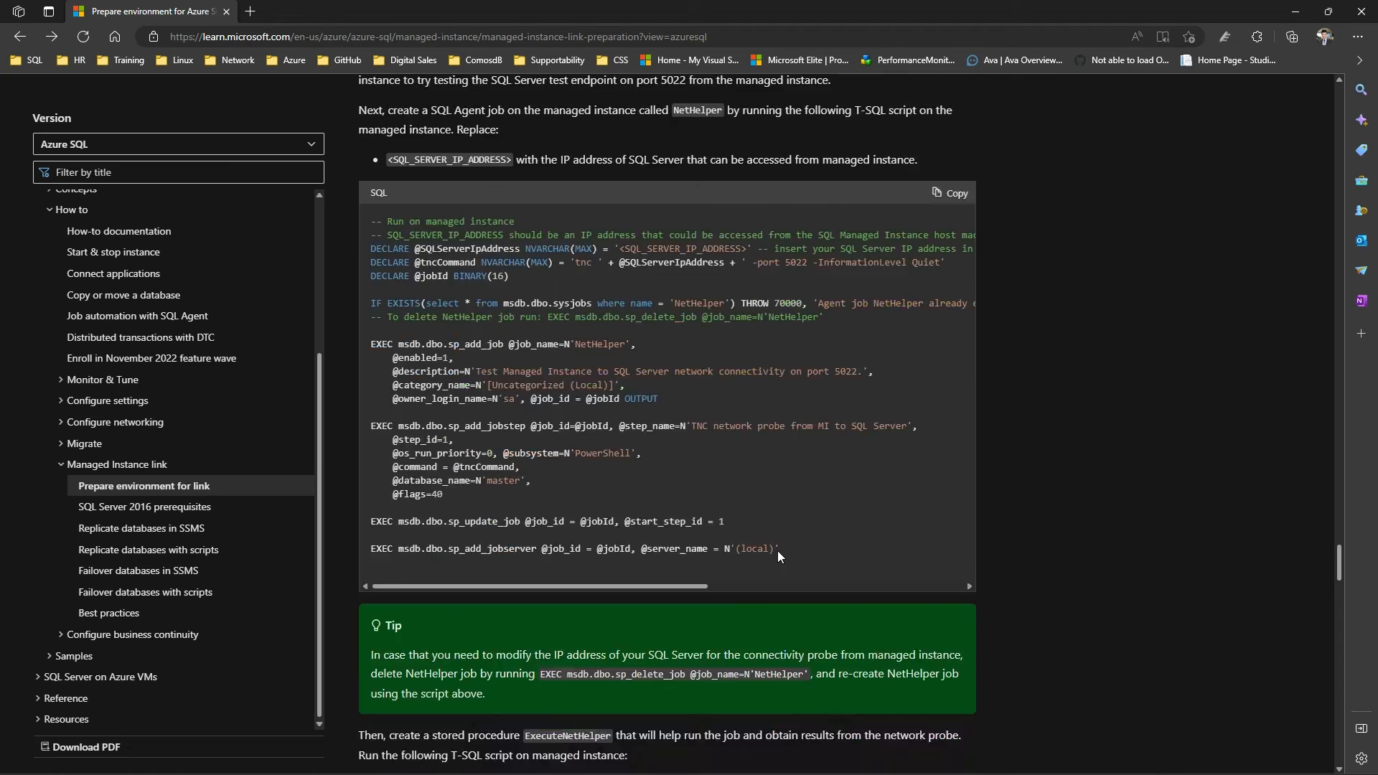
left_click(853, 459)
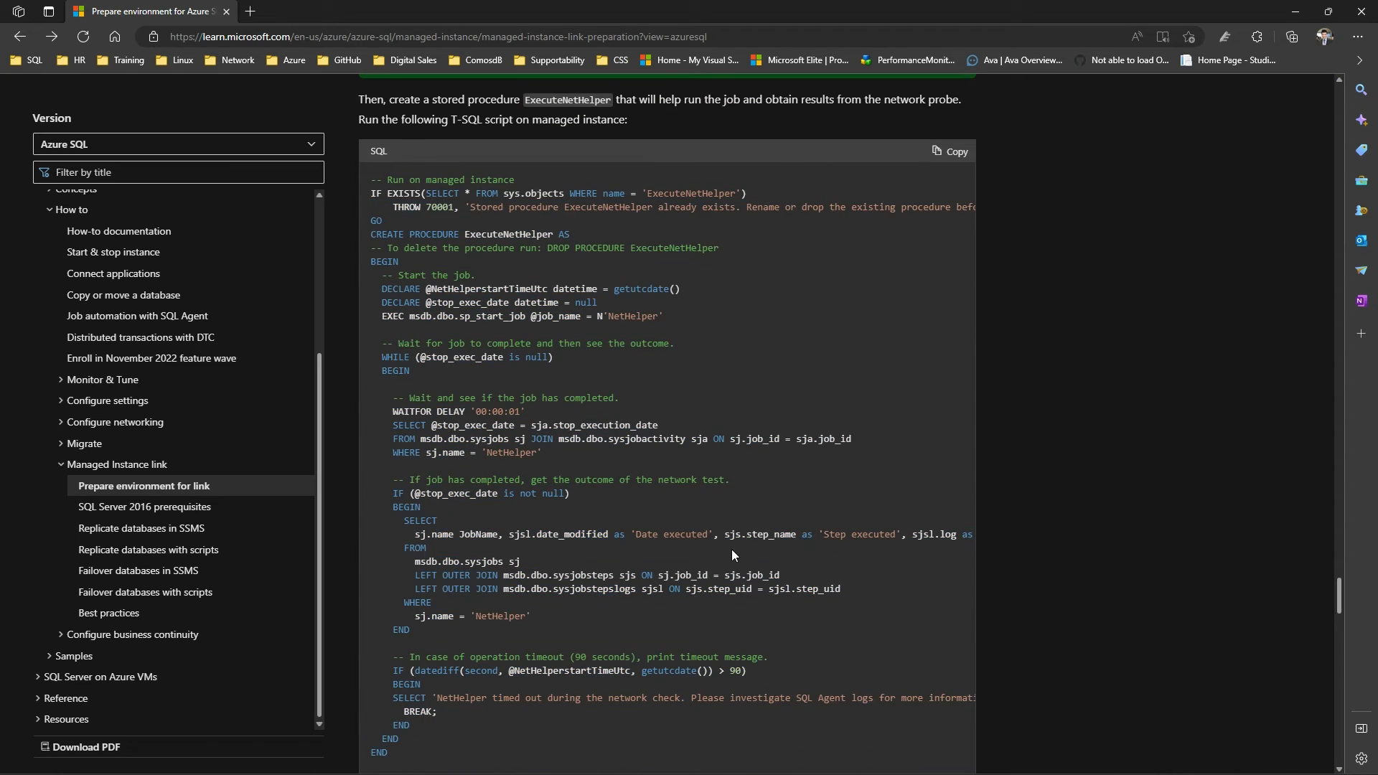
scroll(725, 574, "down", 5)
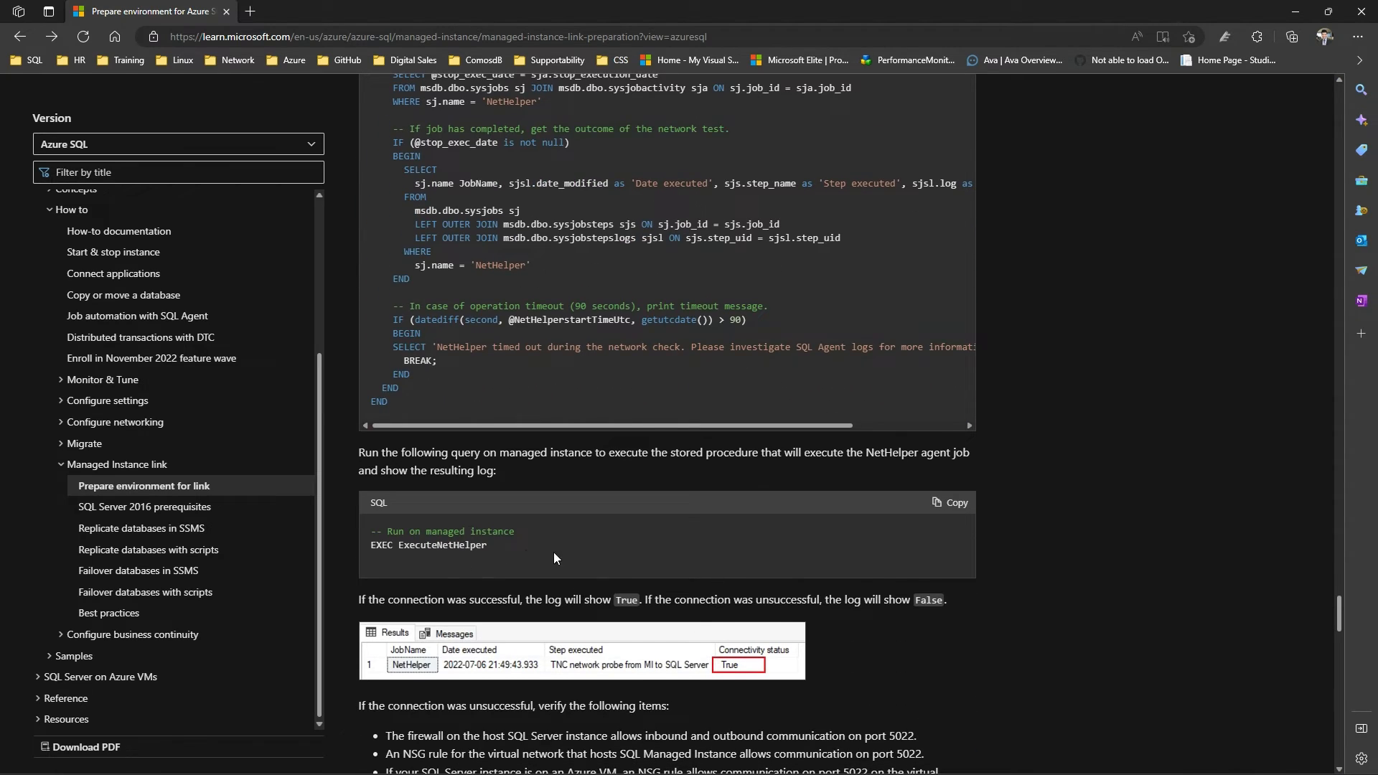
left_click_drag(554, 558, 389, 547)
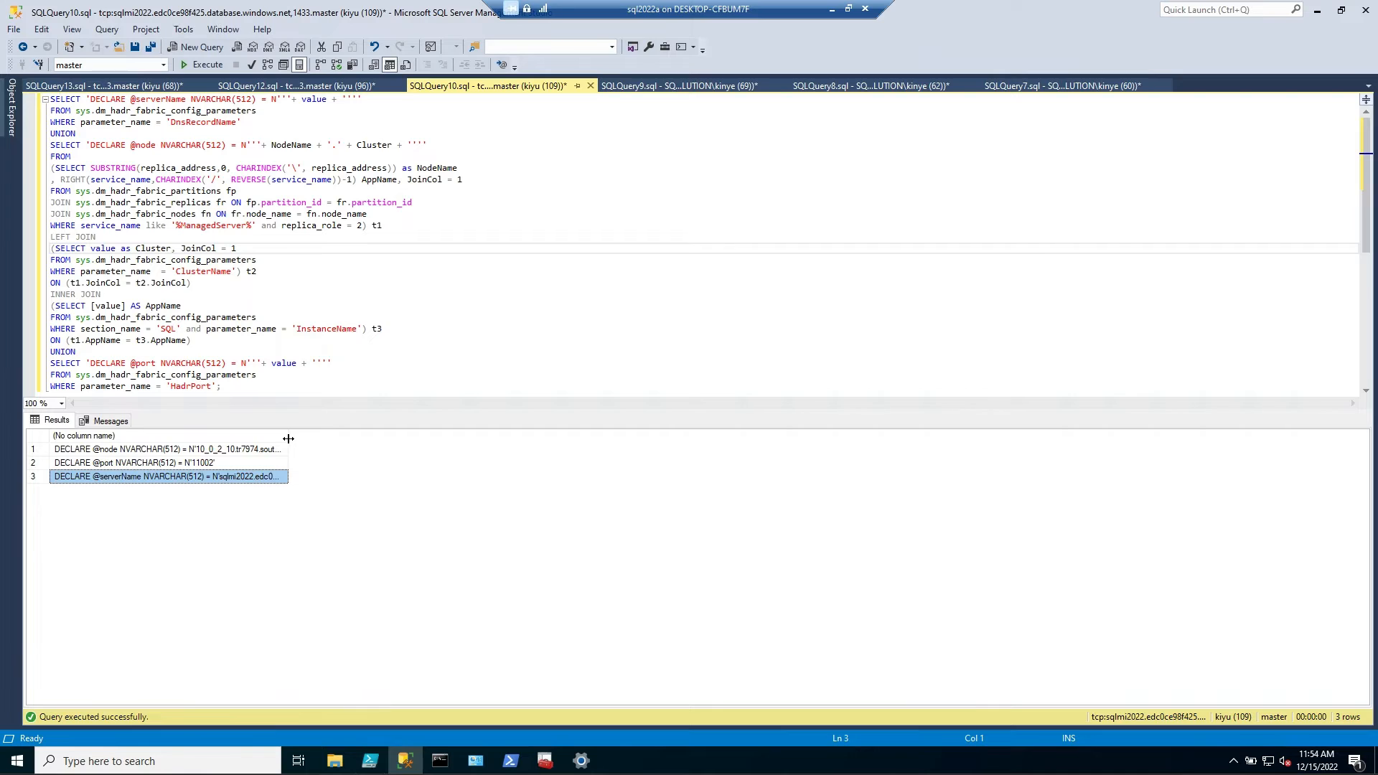
Review the generated connection parameters and the TestMILinkConnection script with its results in the SQL Server Management Studio query windows
left_click_drag(287, 441, 246, 444)
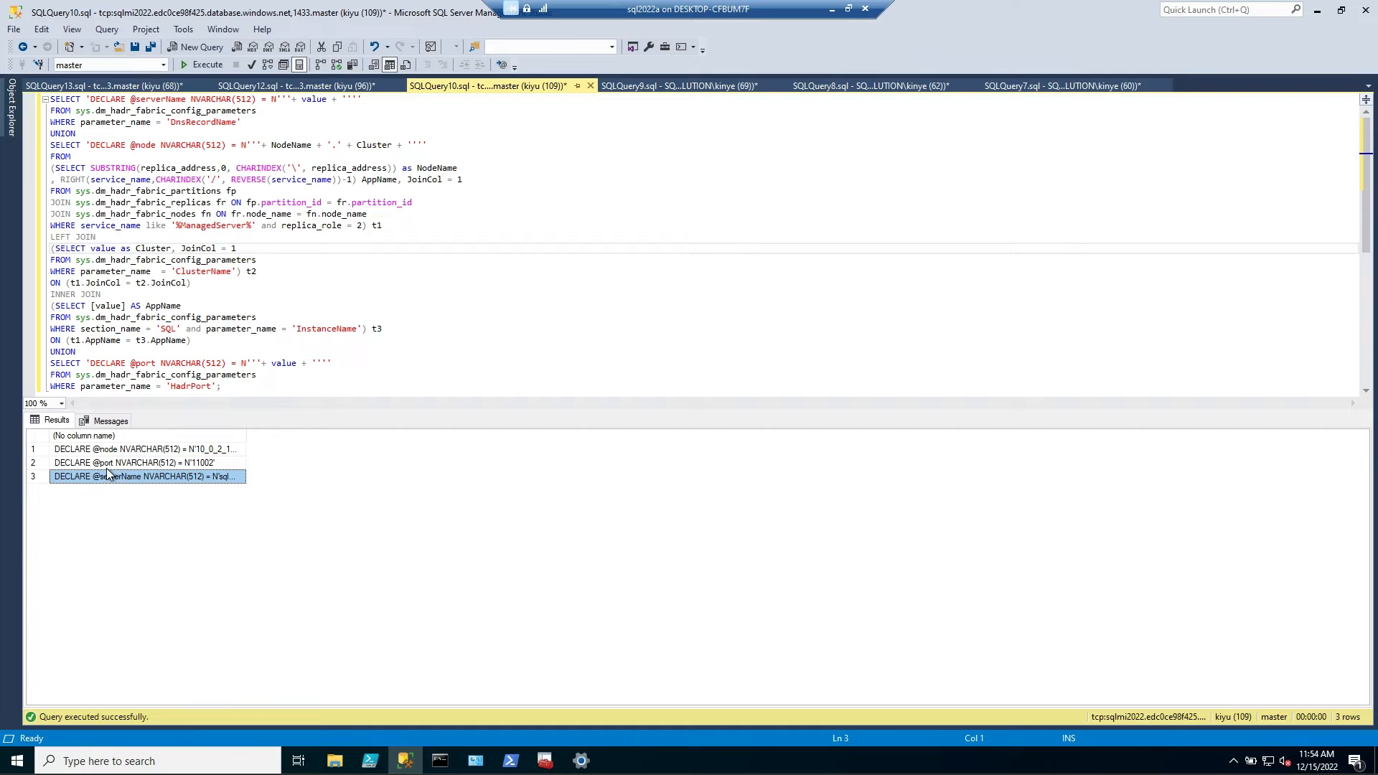
left_click(655, 88)
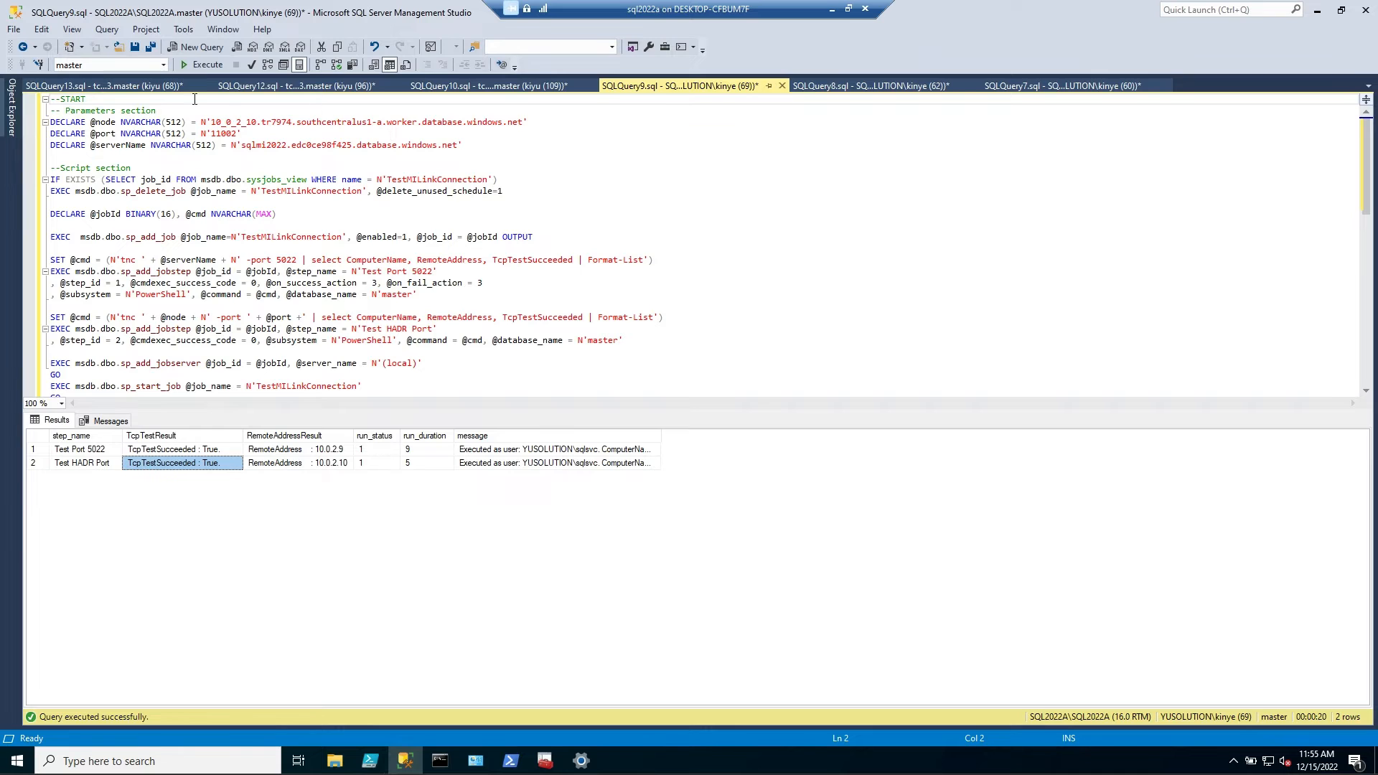
left_click(134, 88)
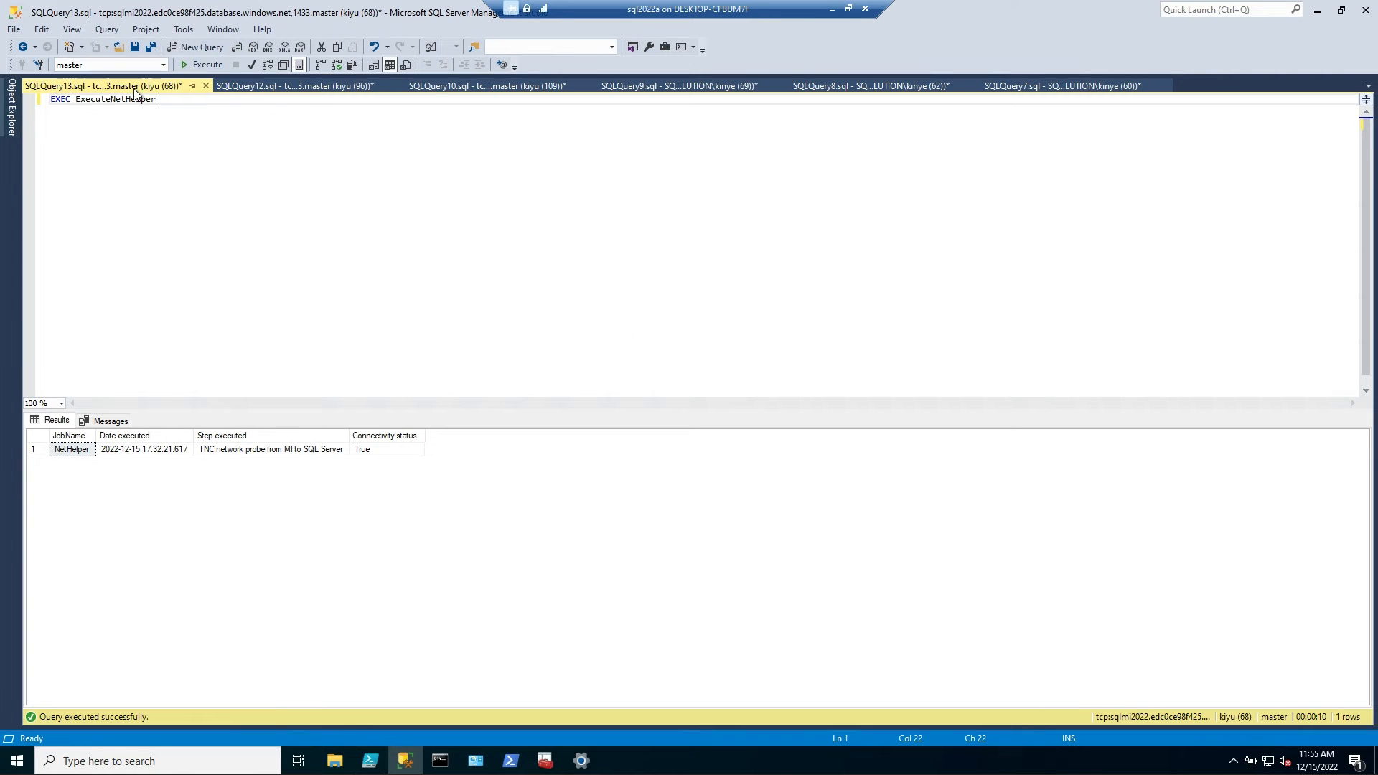
Check the SQL Server IP address in the NetHelper script and view the NetHelper job's history on the managed instance
left_click(277, 87)
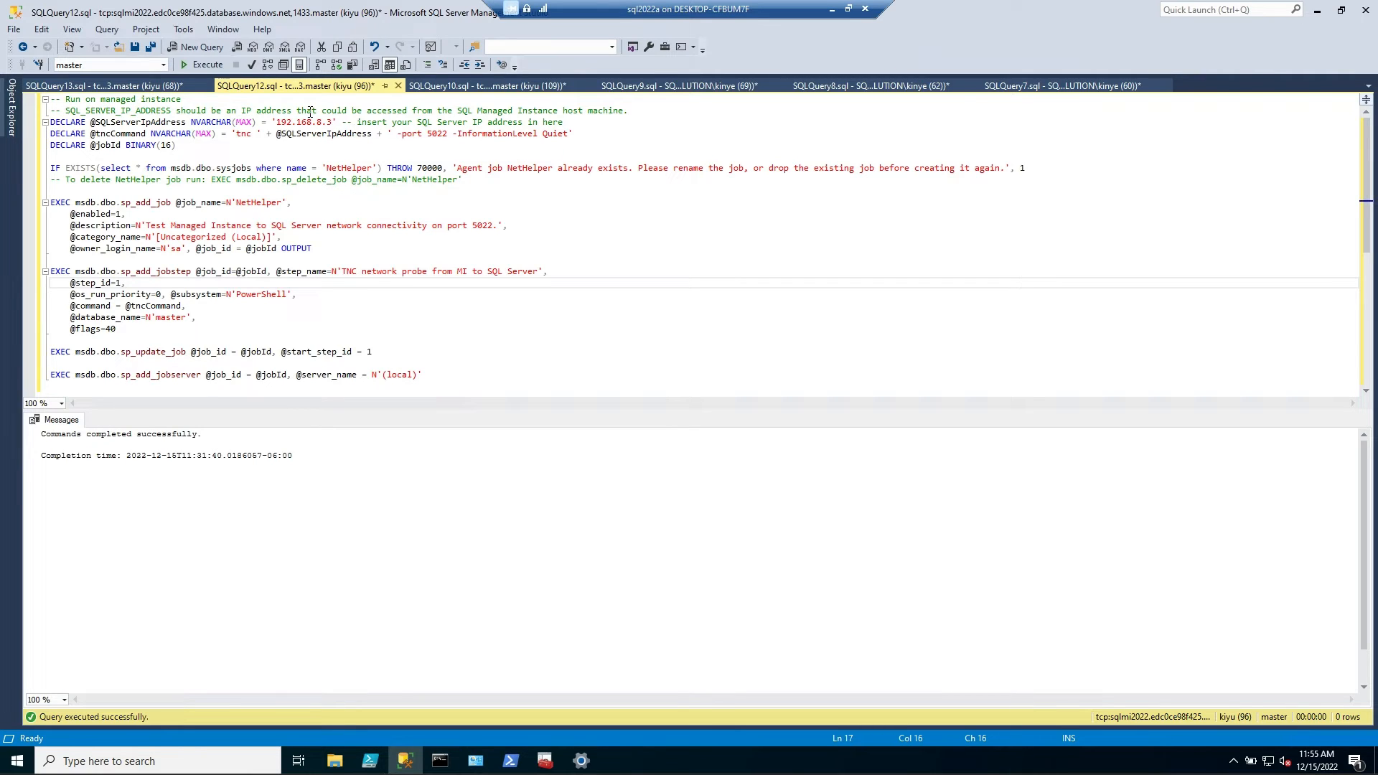
left_click_drag(332, 123, 278, 123)
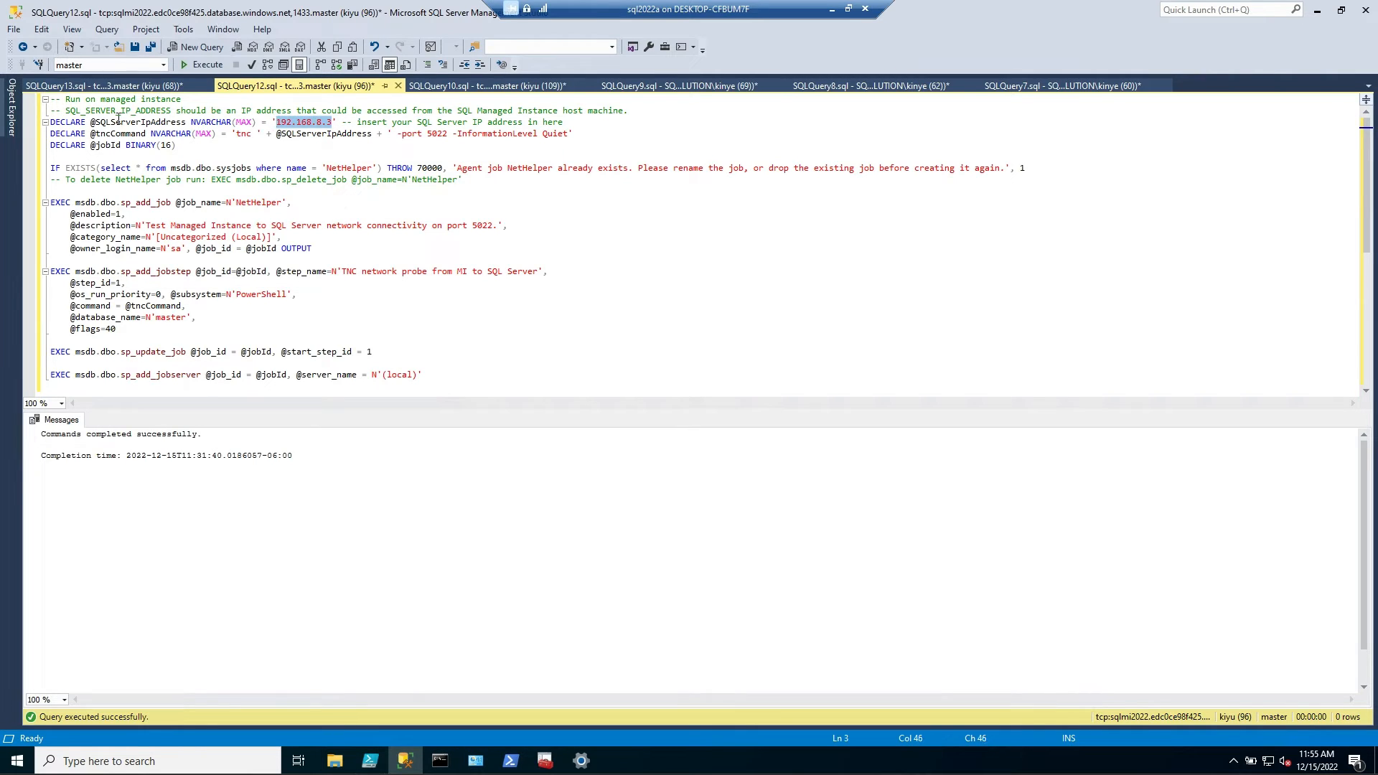
left_click(11, 108)
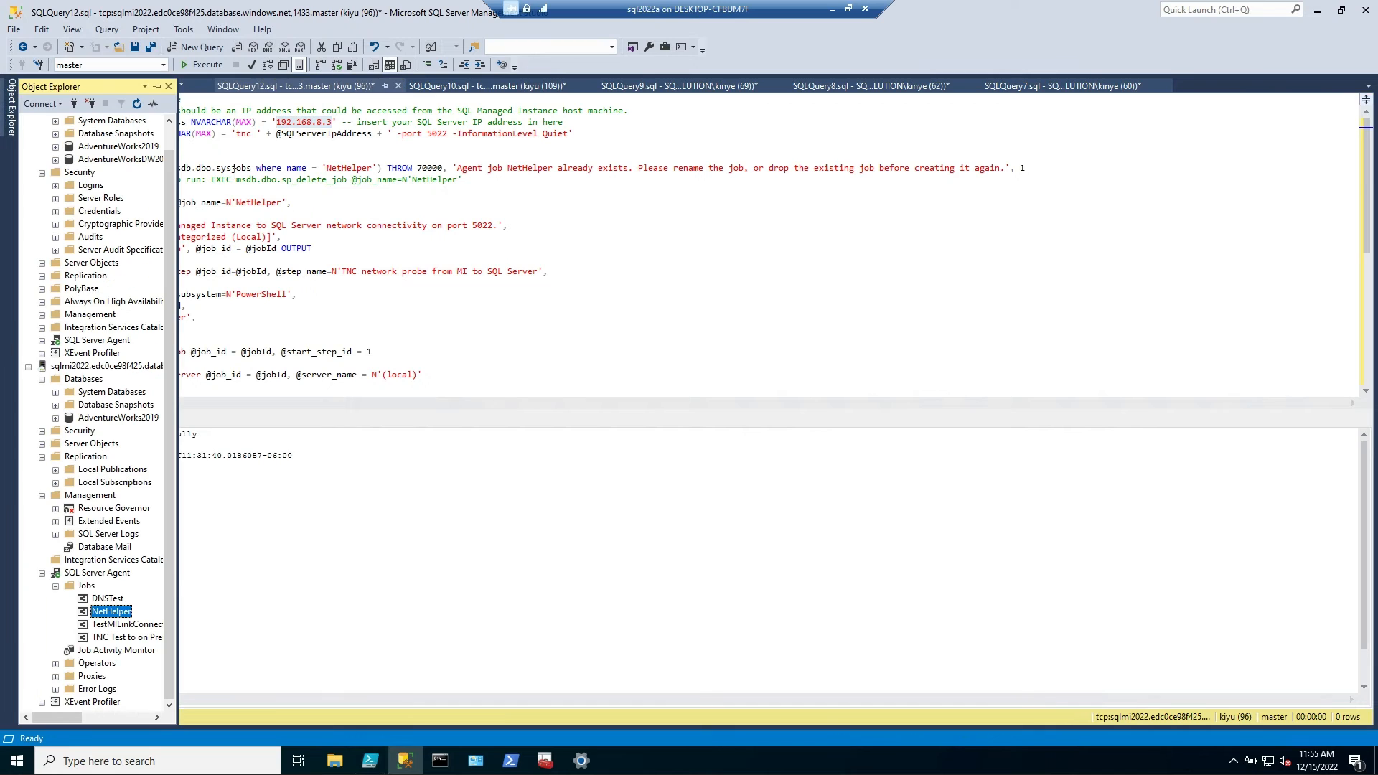
left_click(155, 88)
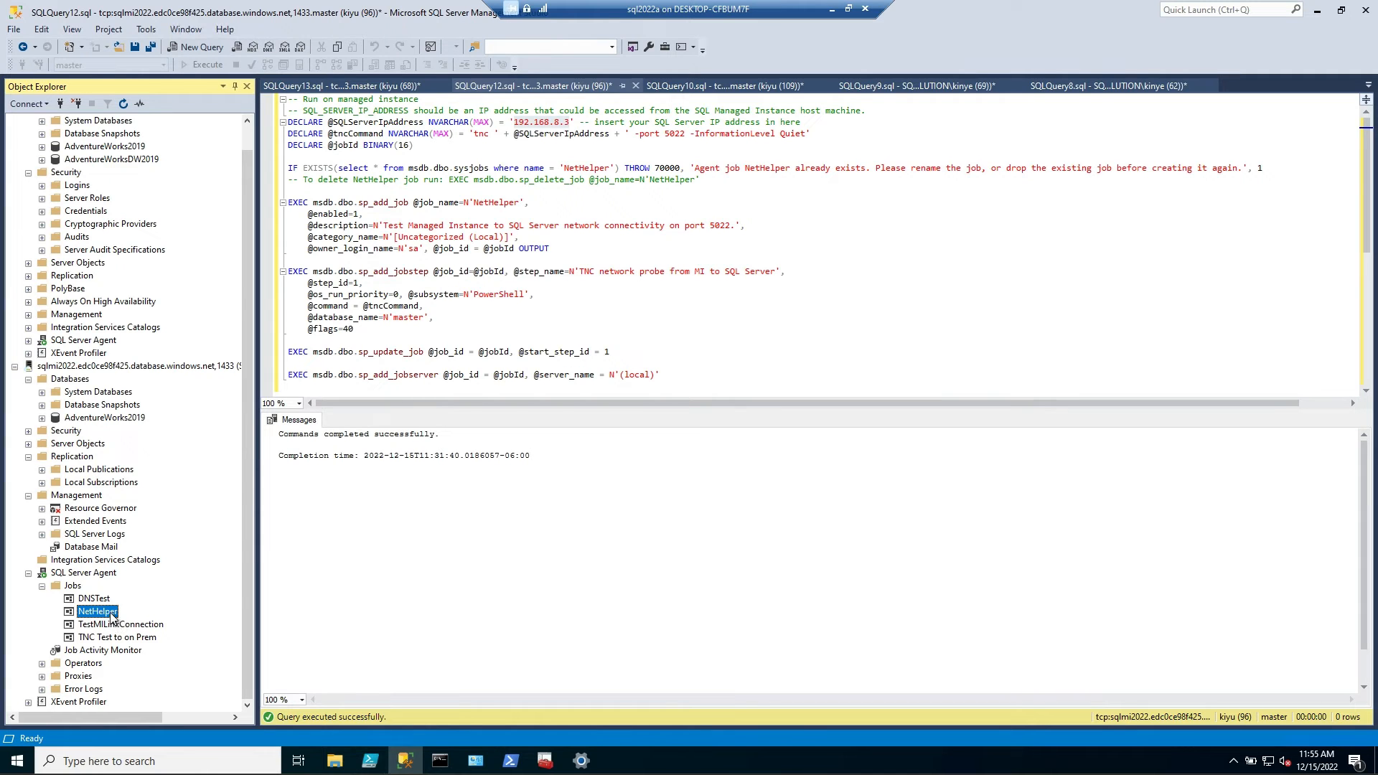
right_click(116, 615)
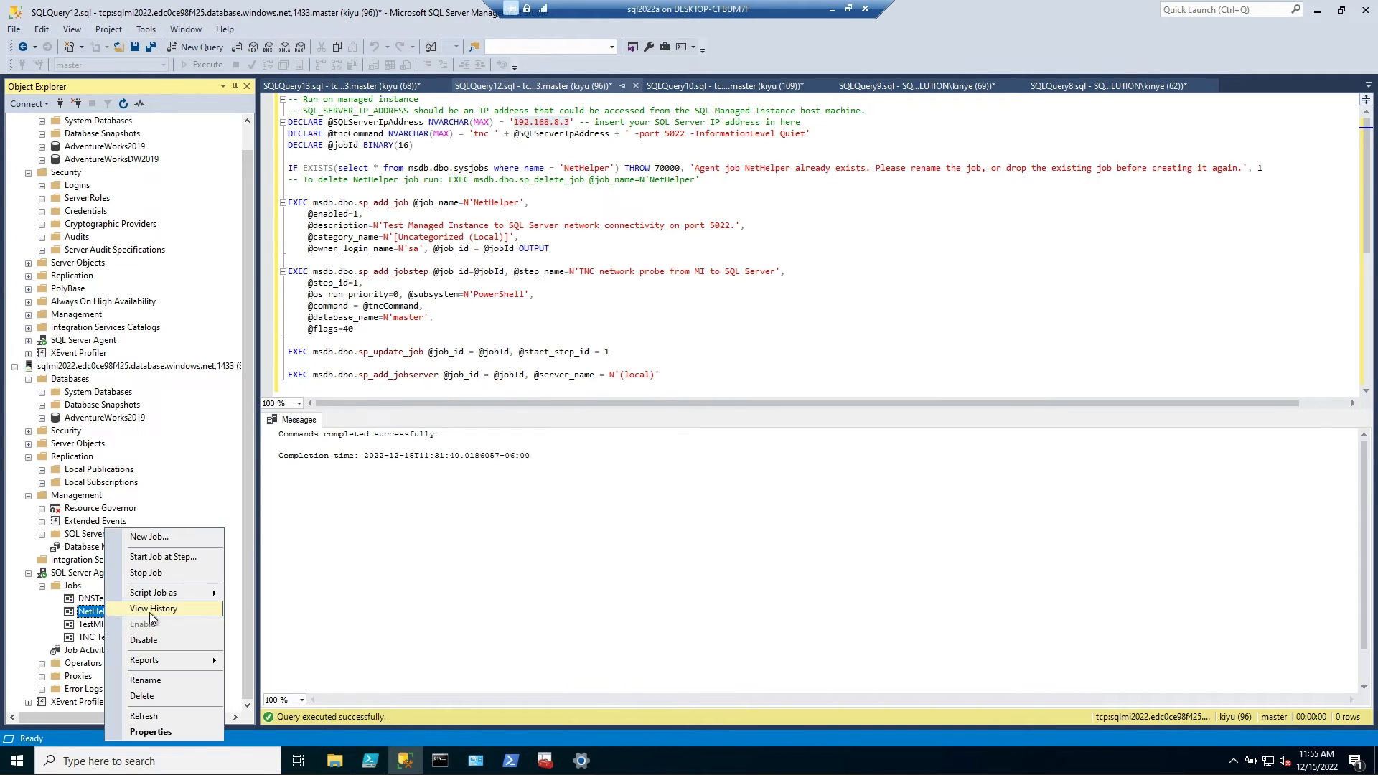
left_click(184, 610)
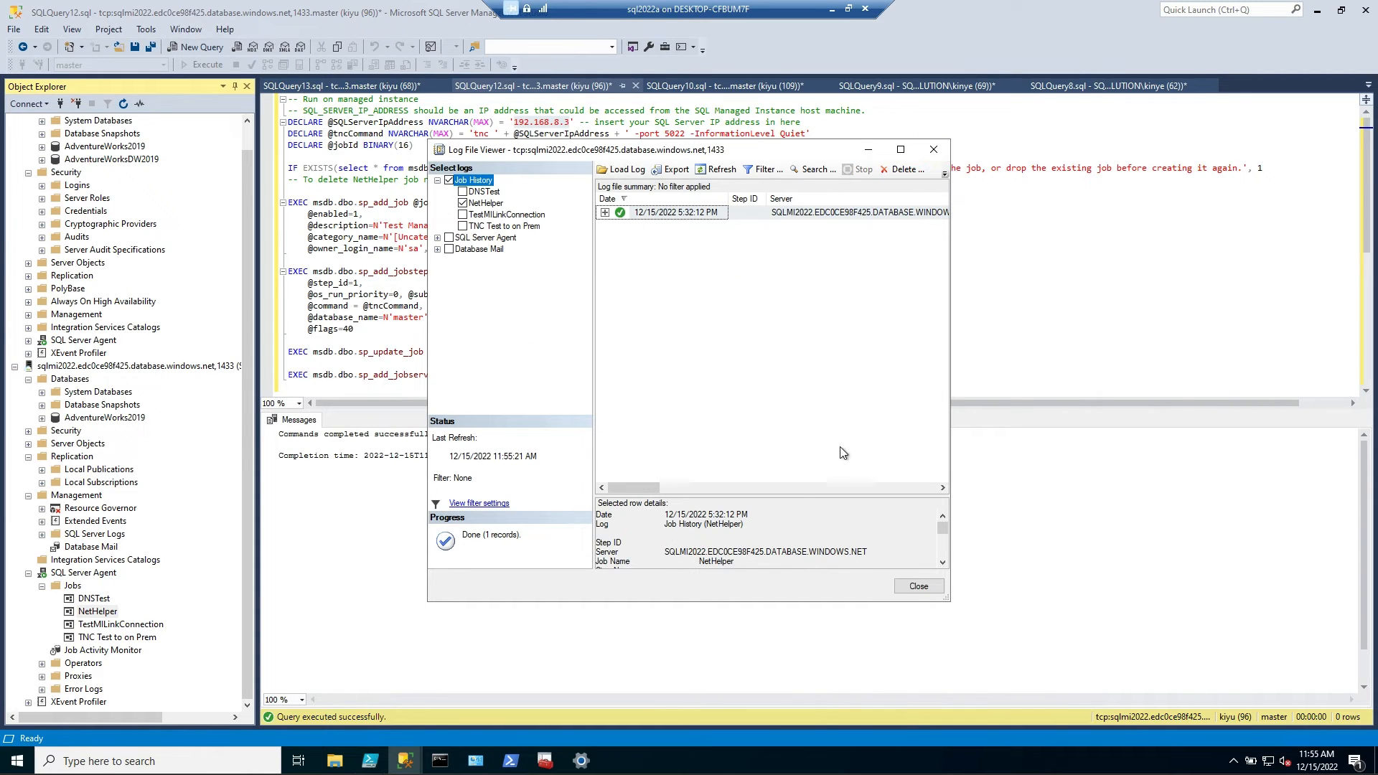
left_click(933, 149)
Examine the EXEC ExecuteNetHelper query and the connectivity status of its network probe
left_click(381, 87)
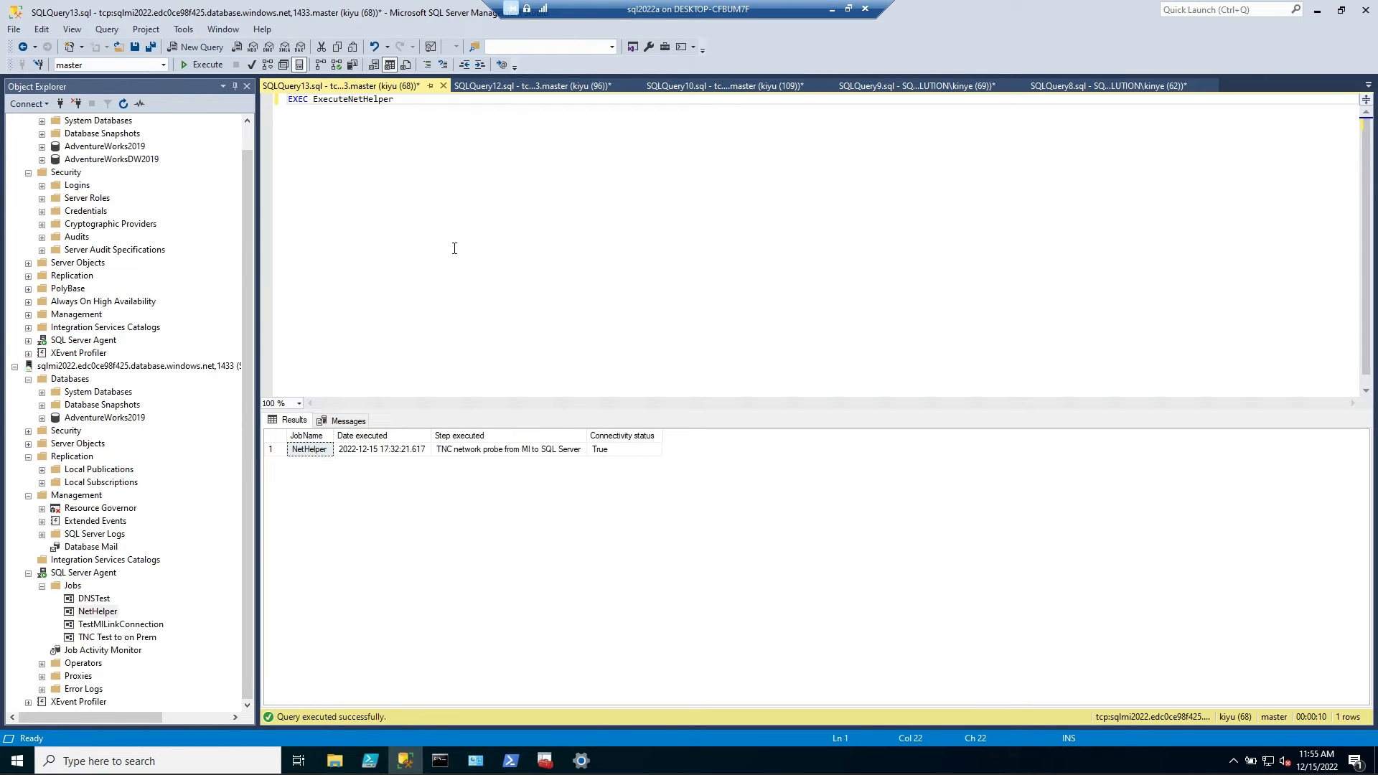
key("shift+Home")
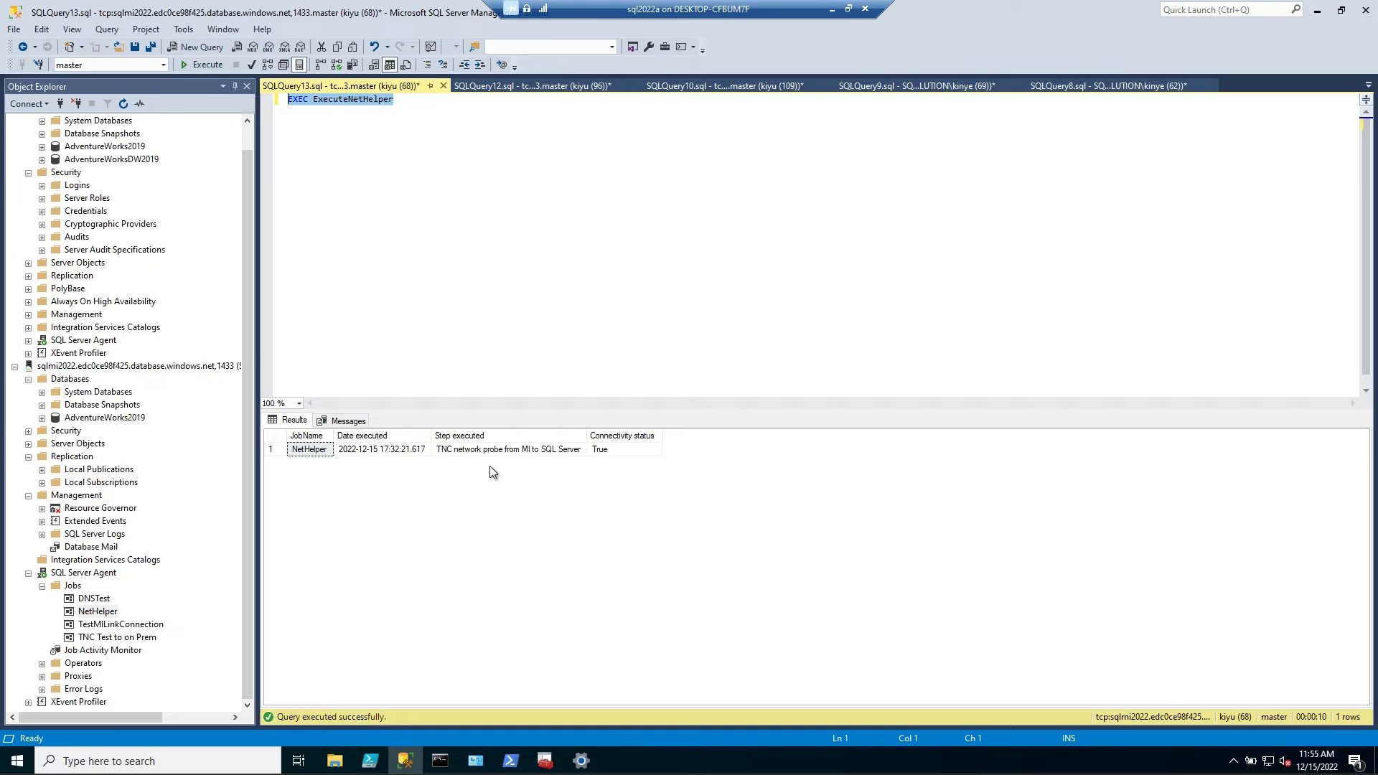
left_click(614, 452)
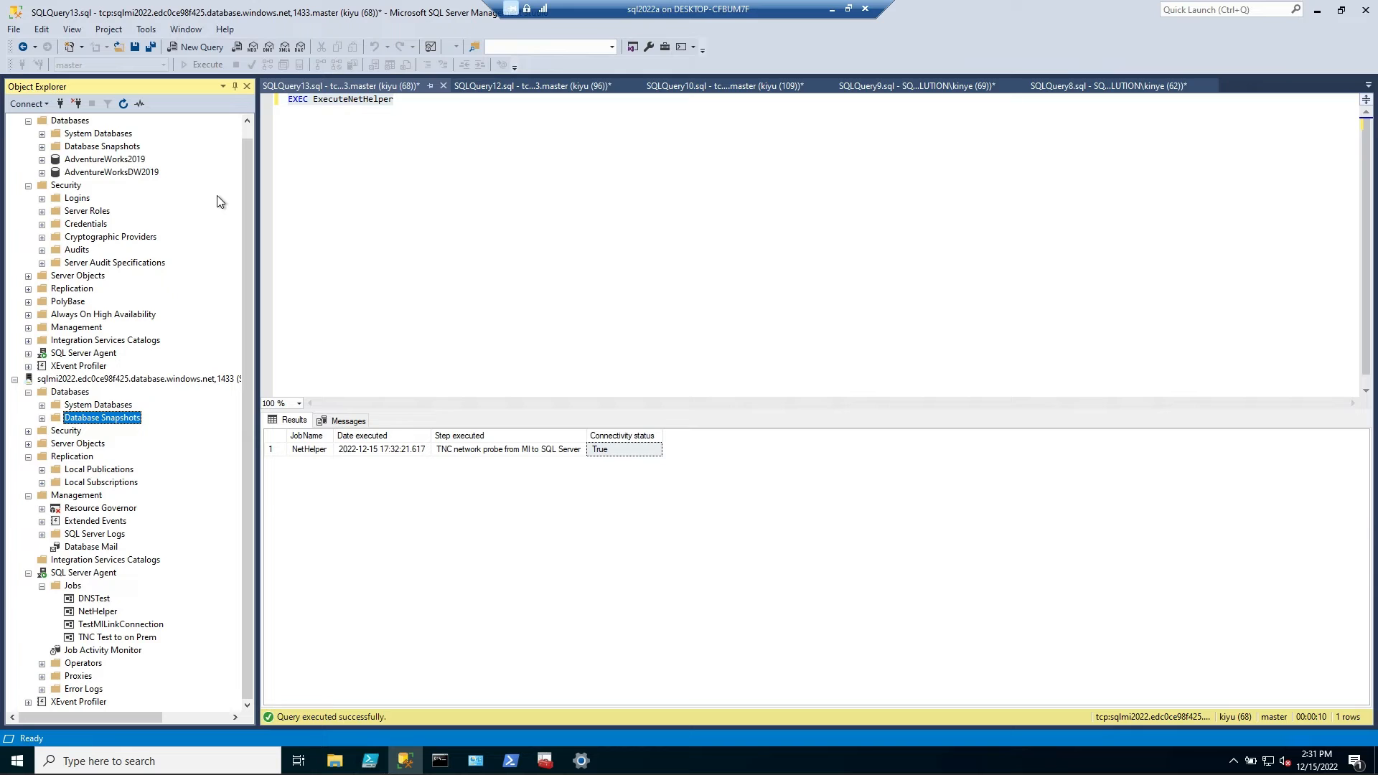
Start replicating the AdventureWorks2019 database through a new Azure SQL Managed Instance link
right_click(125, 162)
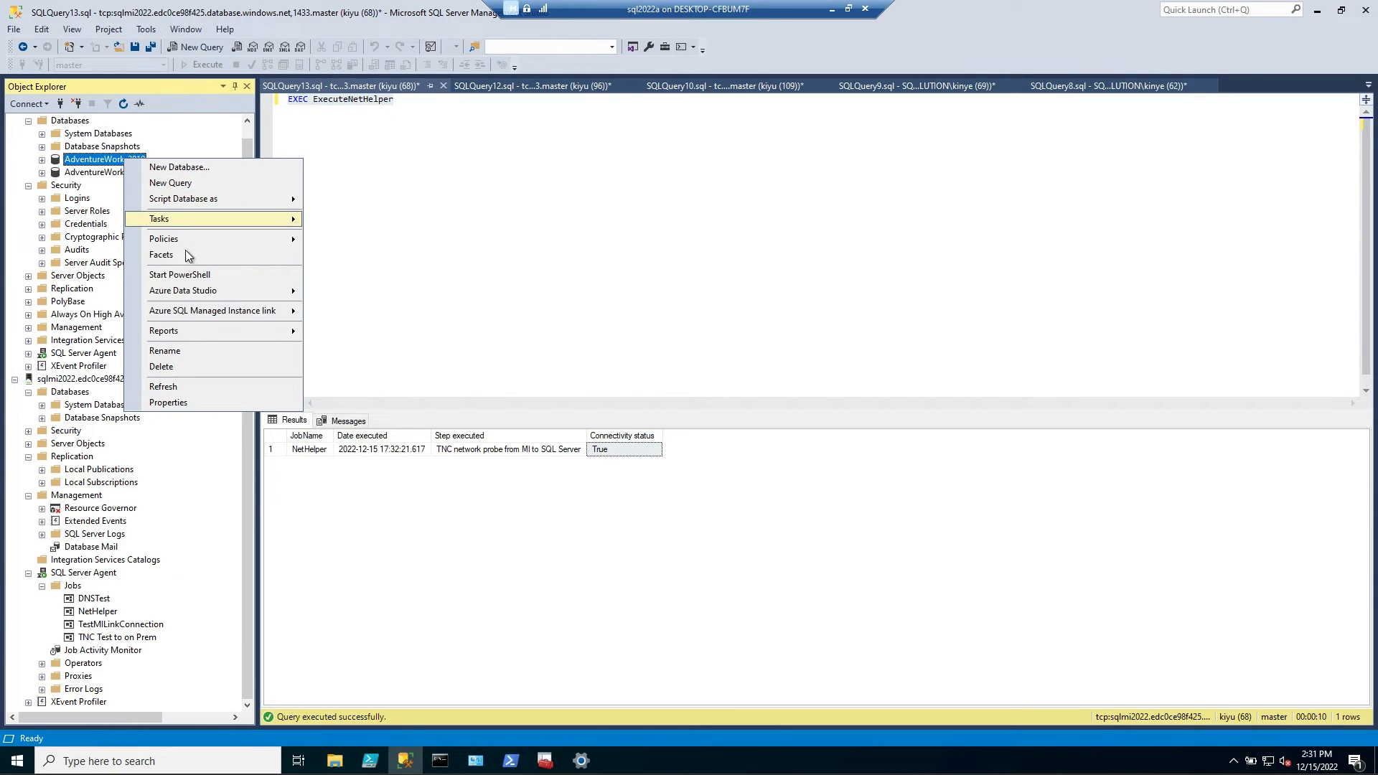
mouse_move(221, 310)
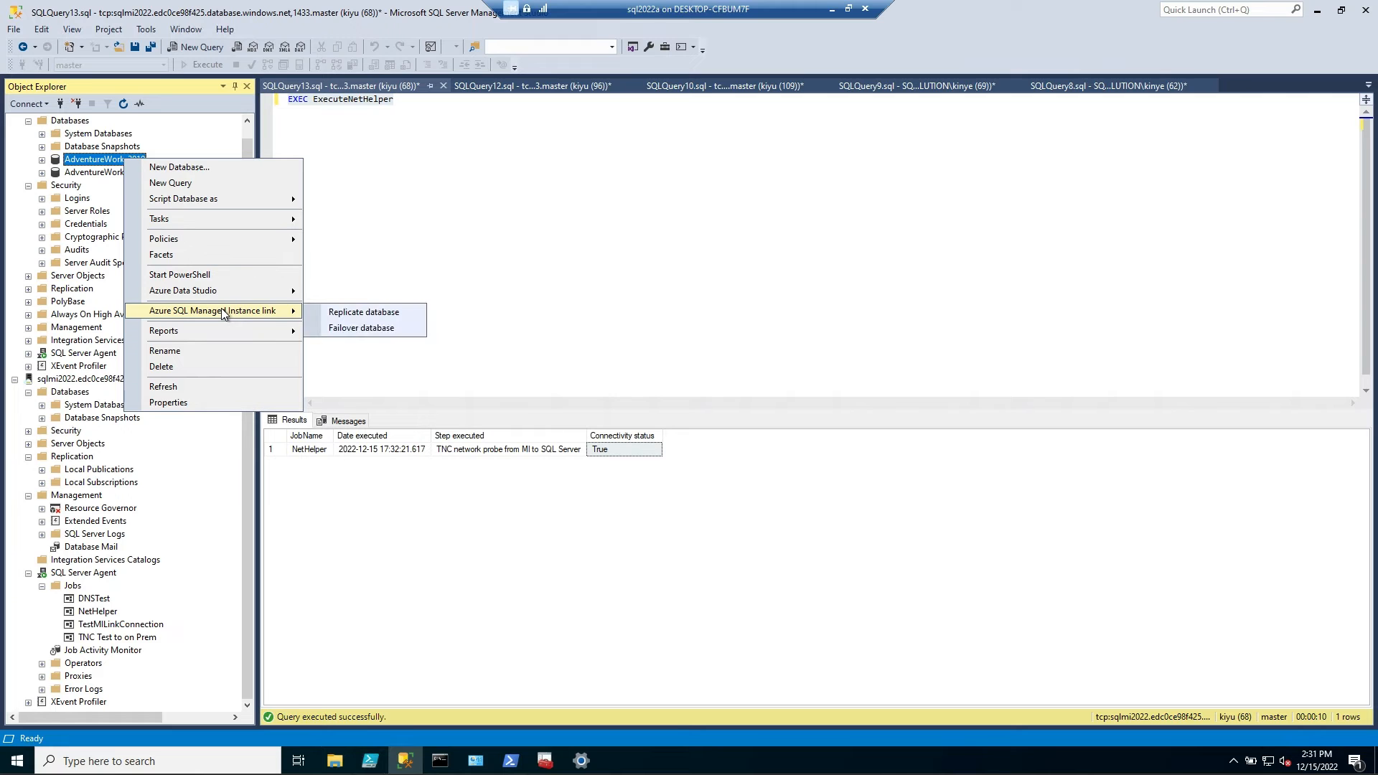
left_click(379, 312)
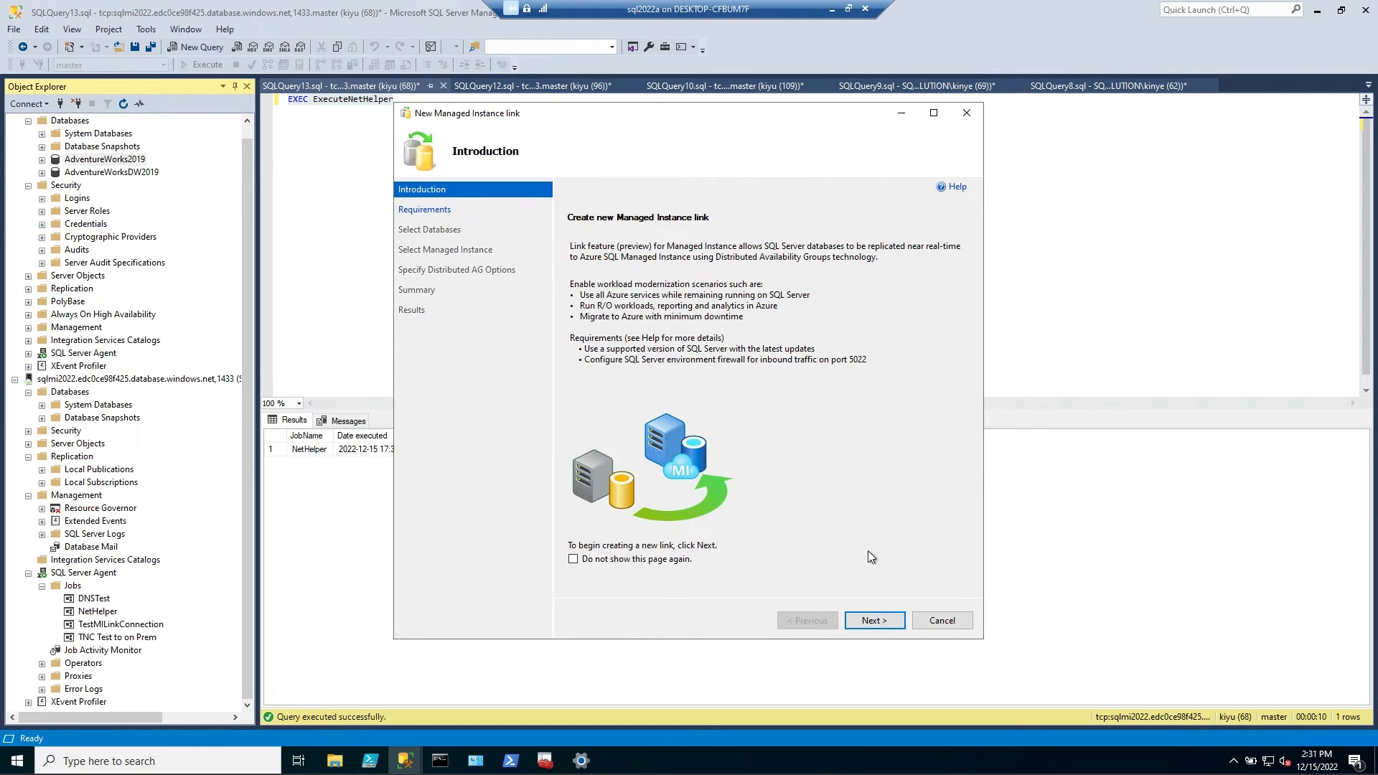
Go past the link wizard's introduction and check the server and availability group requirements
left_click(866, 623)
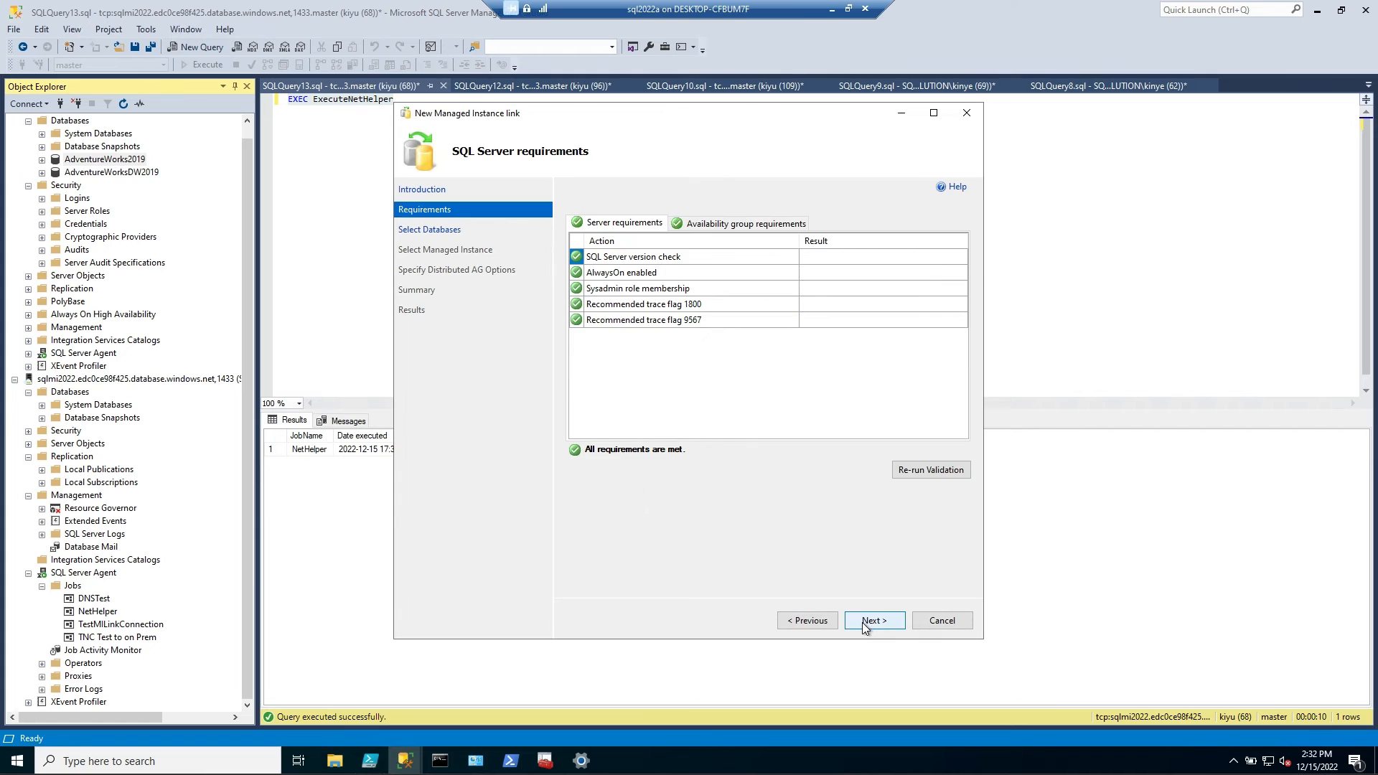
left_click(732, 224)
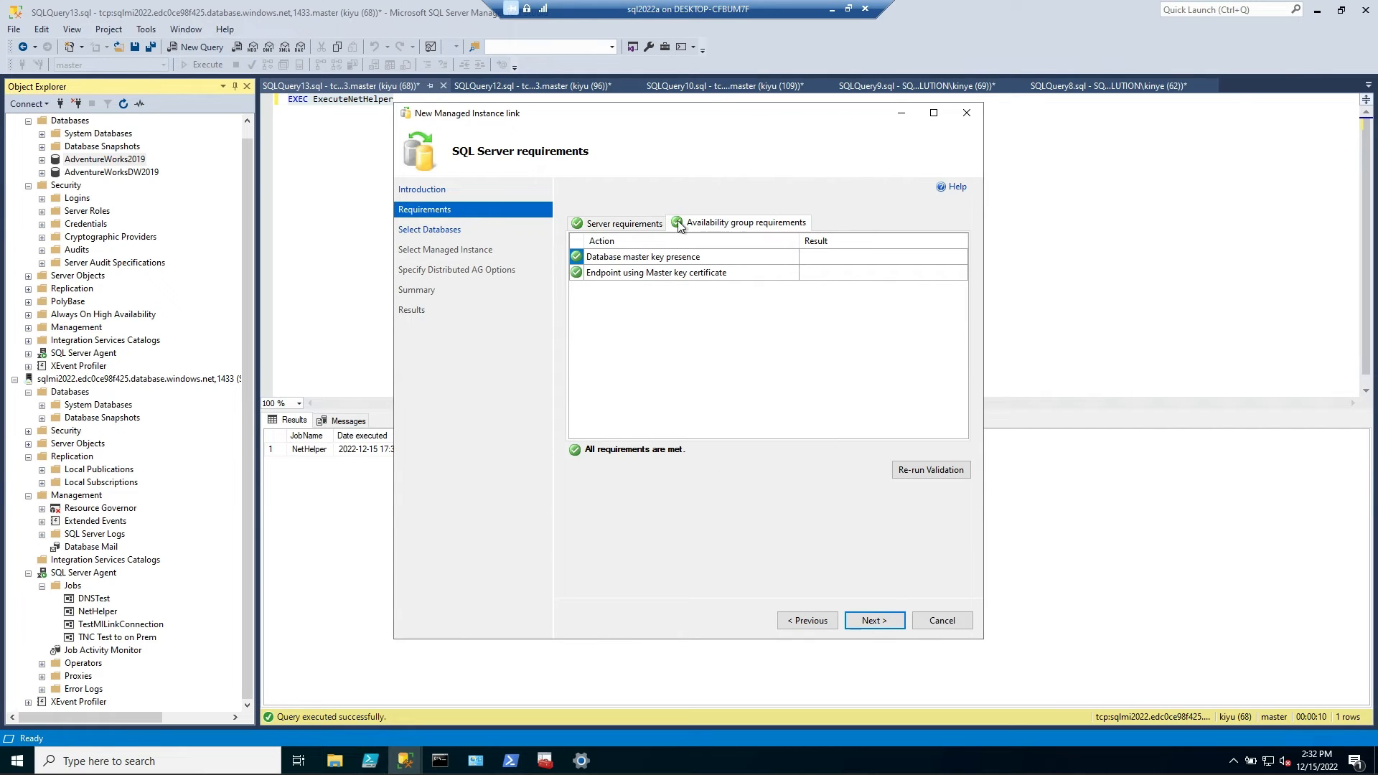
left_click(605, 216)
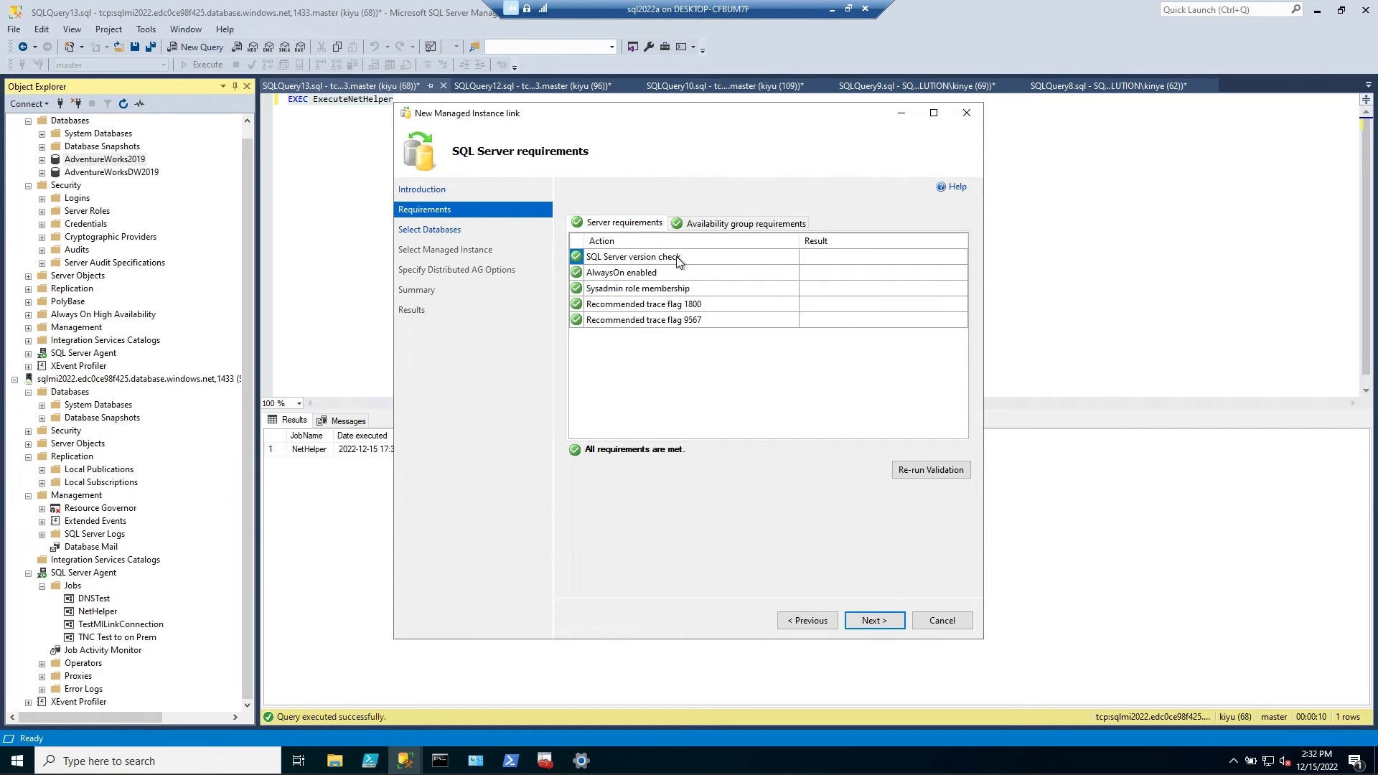
Choose AdventureWorks2019 as the user database for the link's availability group
left_click(874, 621)
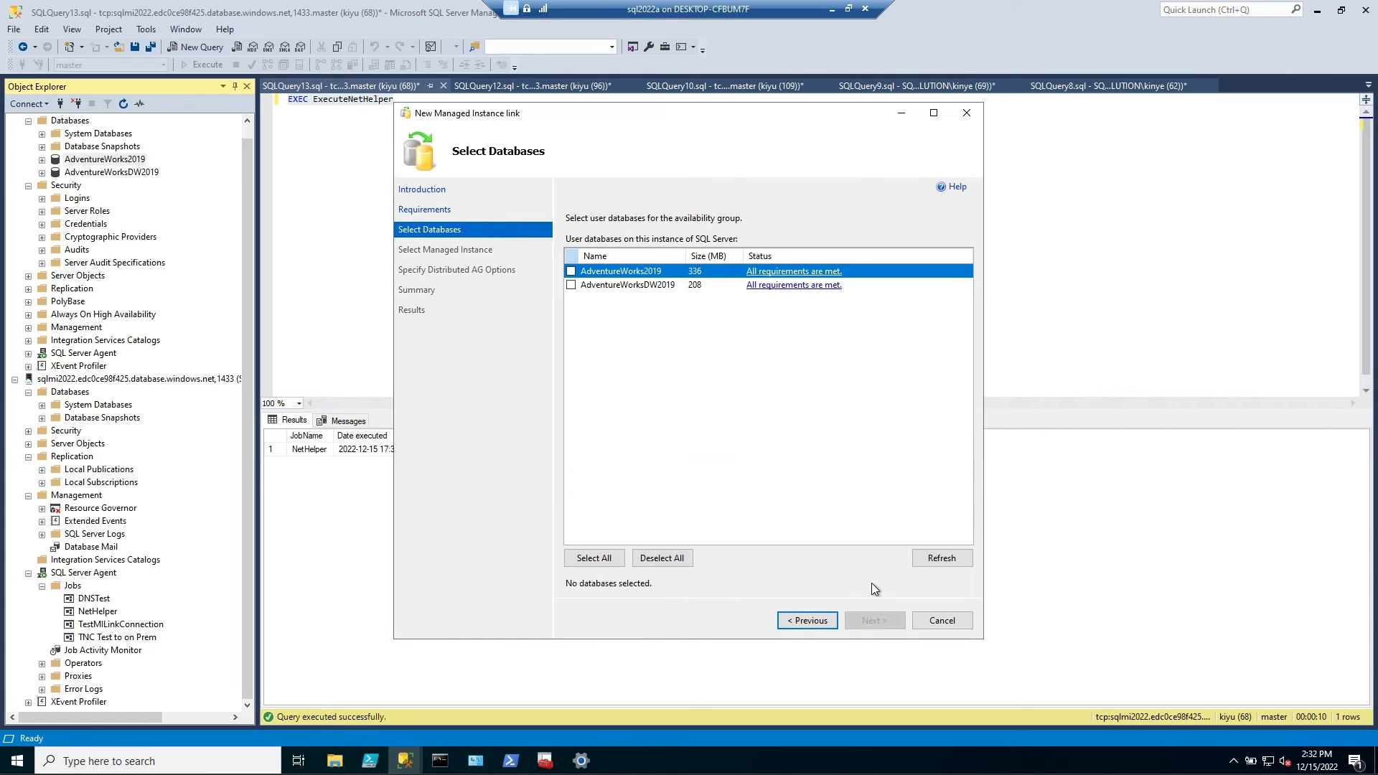
left_click(571, 271)
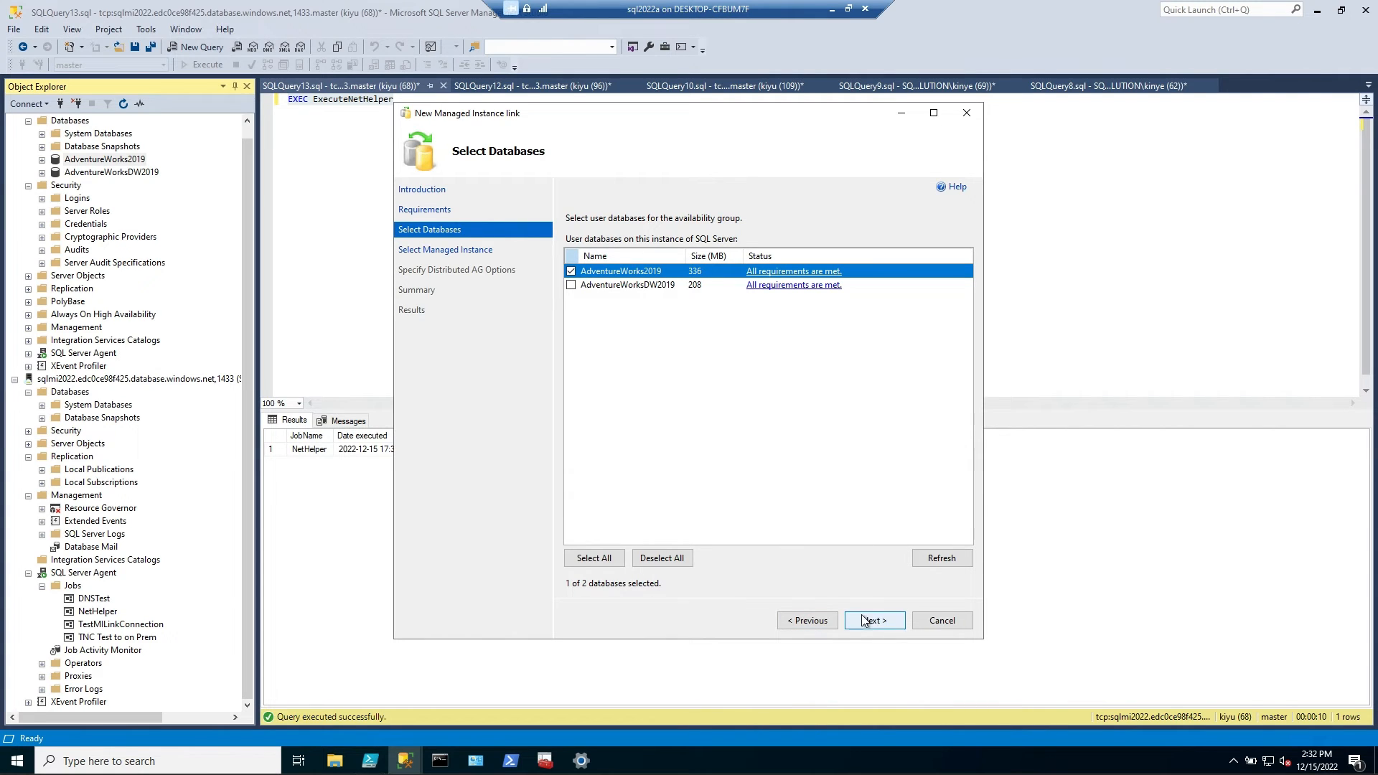
left_click(863, 619)
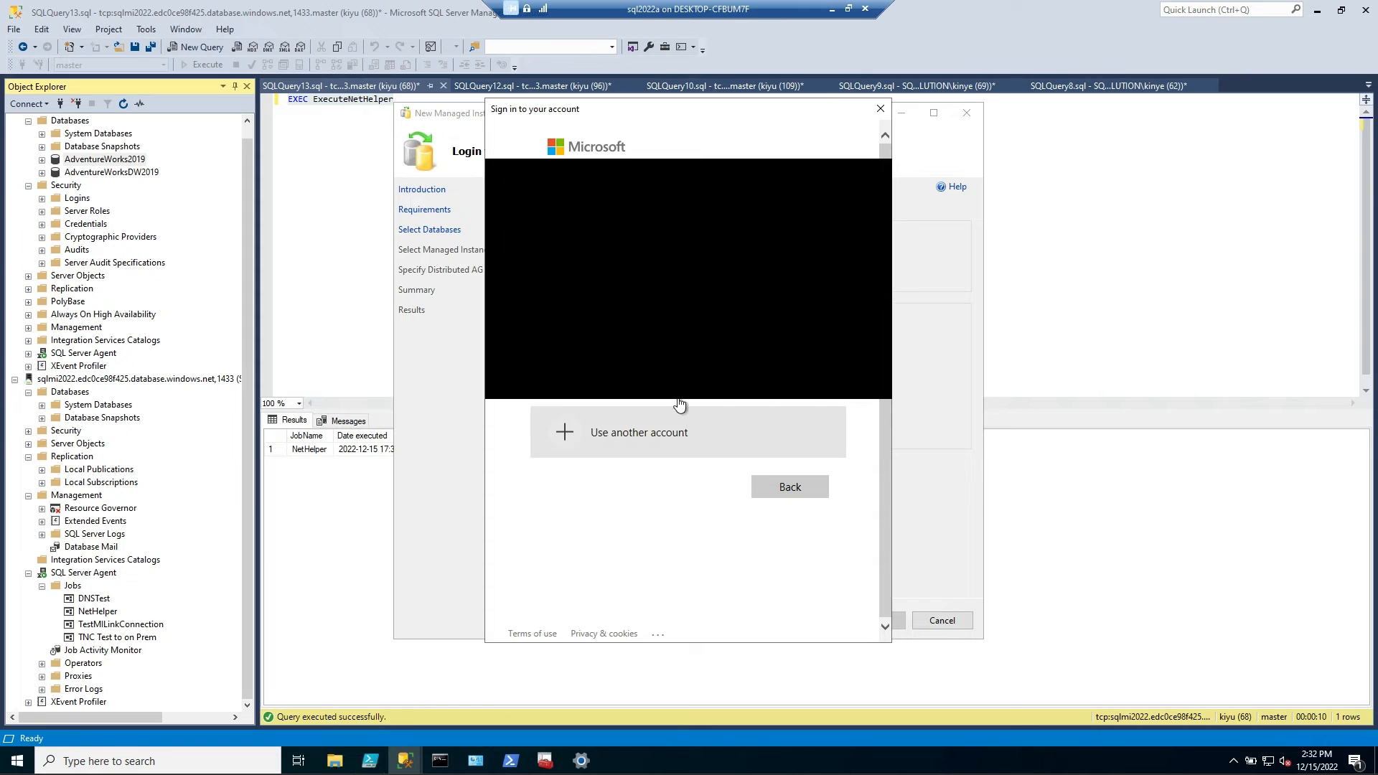
Sign in to Azure and accept sqlmi2022 (South Central US) in resource group SQLServer2022 as the replication destination
left_click(782, 379)
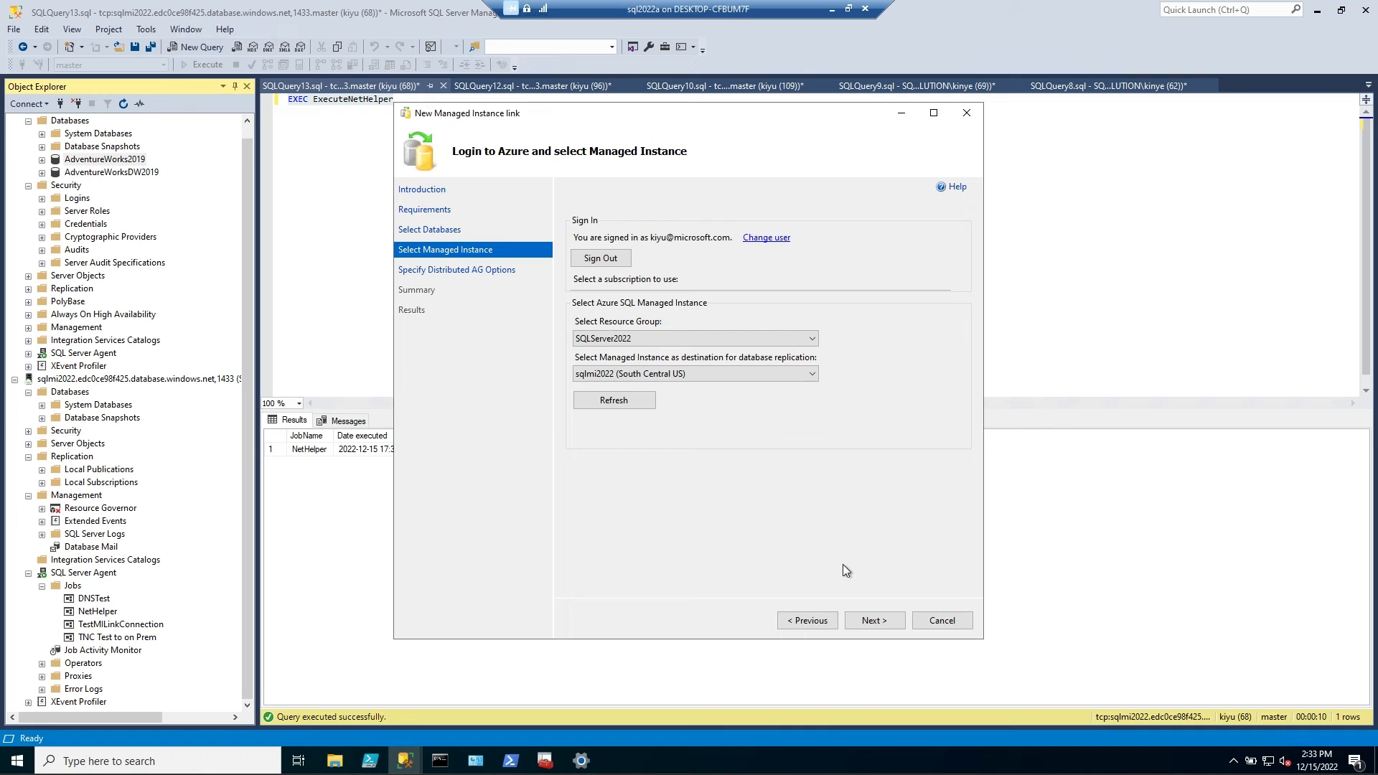
left_click(871, 622)
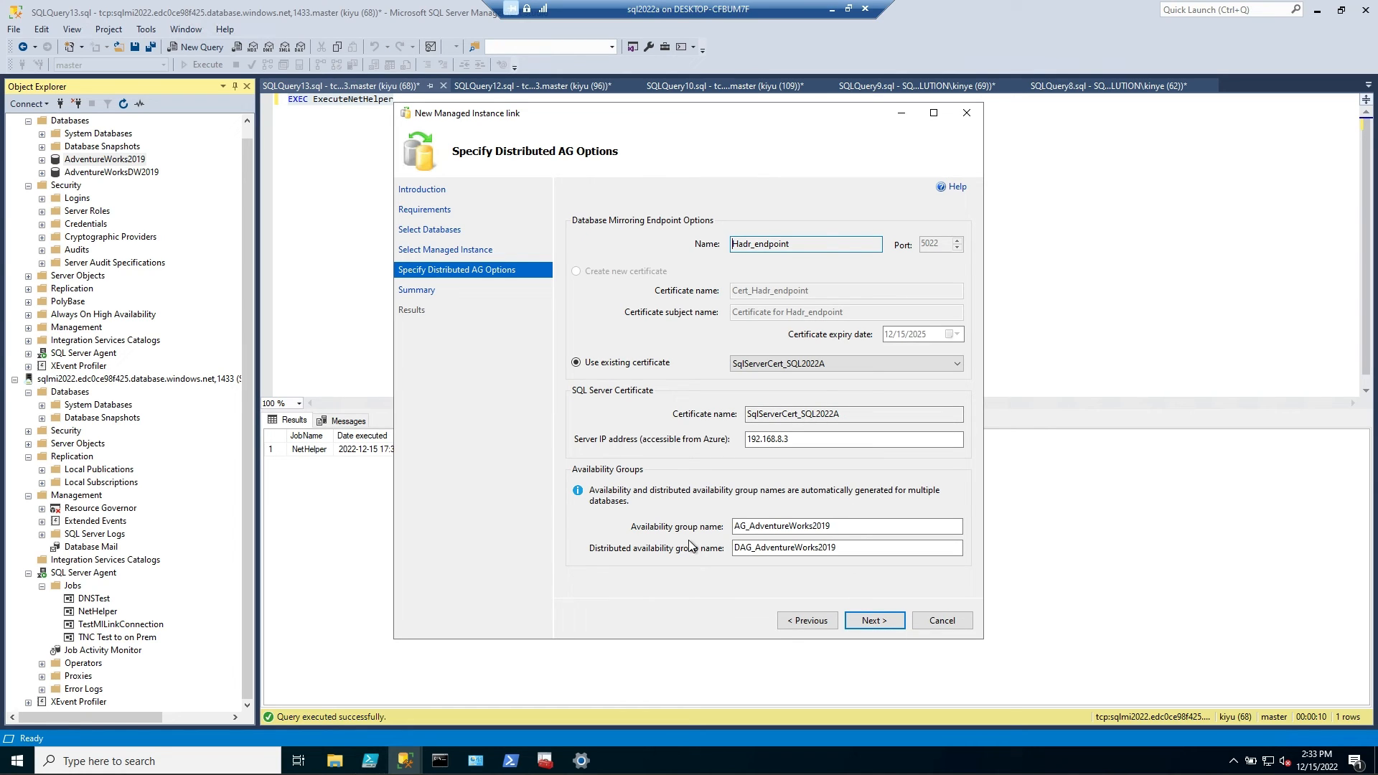
Accept the distributed availability group options with the existing certificate SqlServerCert_SQL2022A, create the Managed Instance link, and close the wizard
left_click(869, 624)
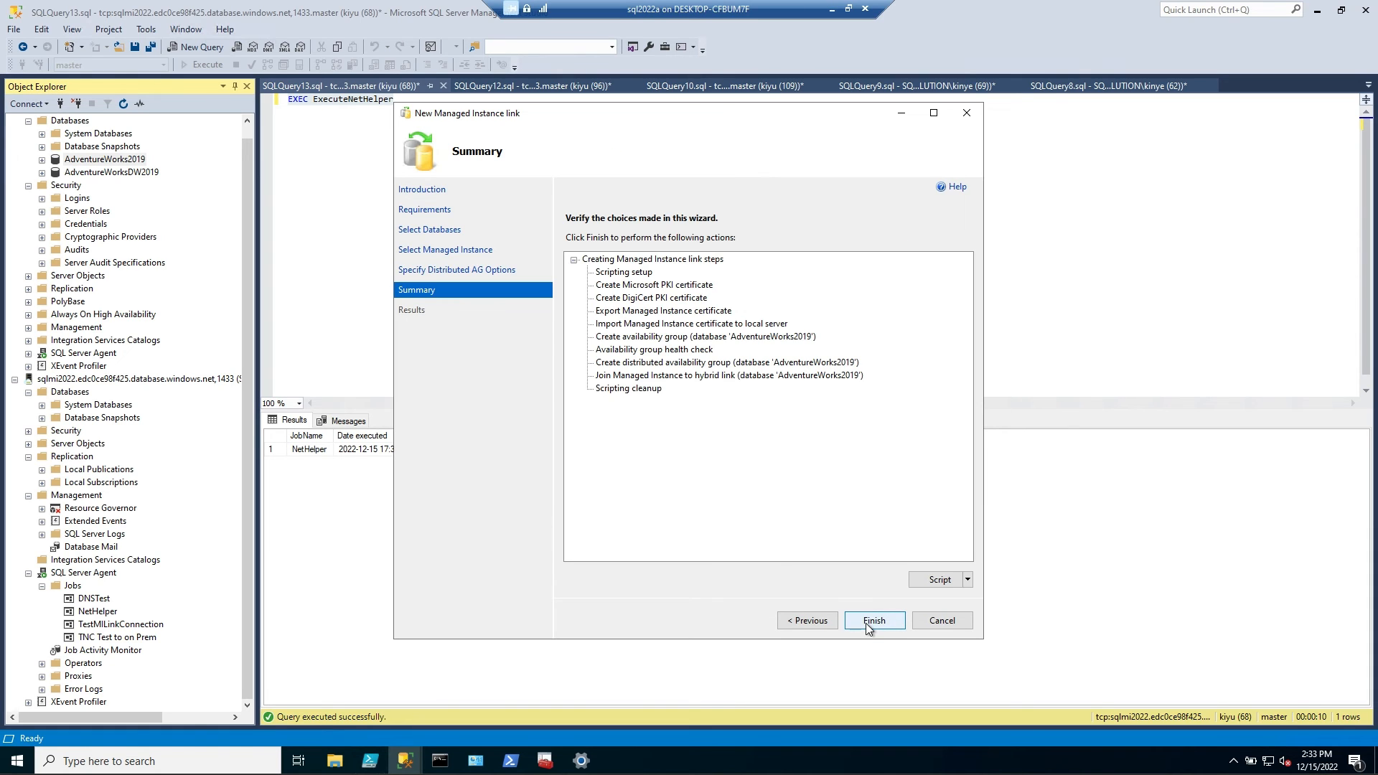
left_click(865, 623)
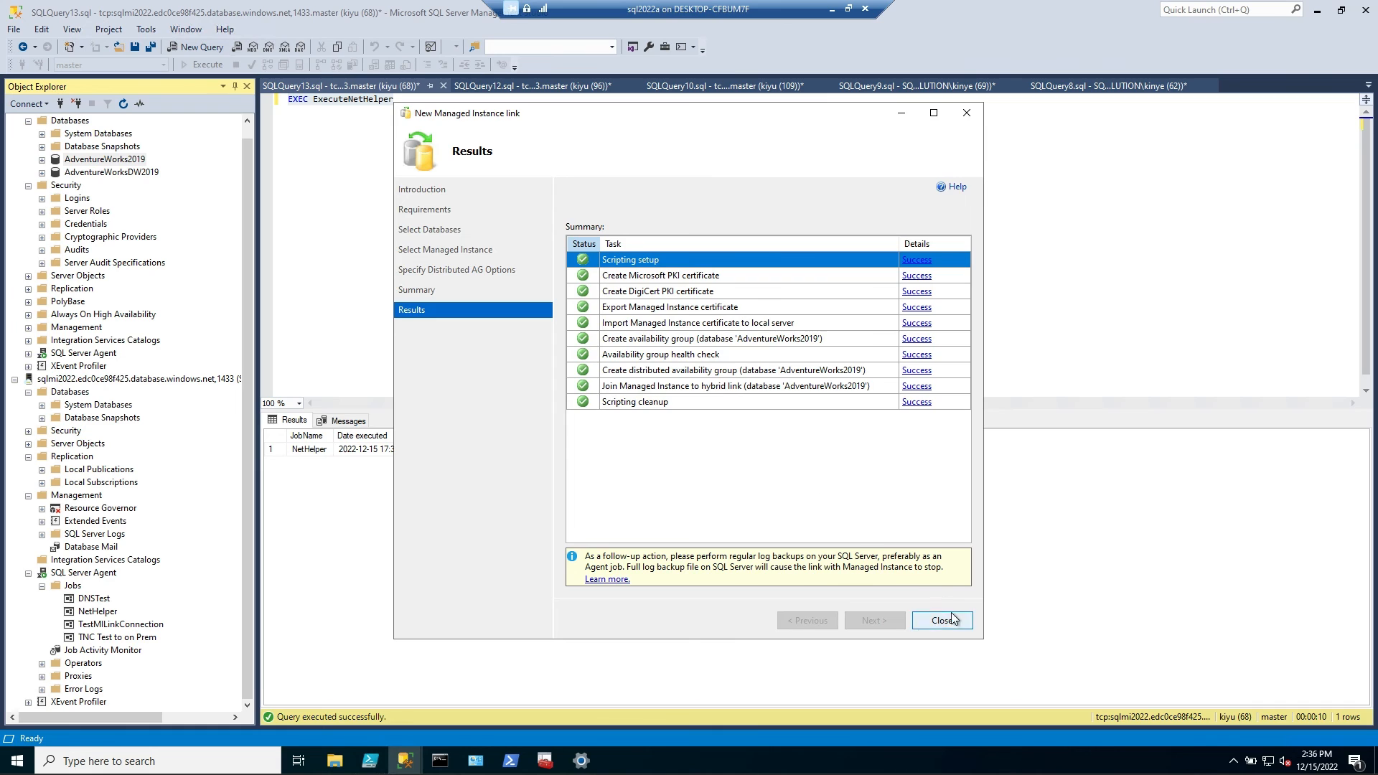
left_click(947, 621)
Examine the availability replicas and databases of the AG_AdventureWorks2019 availability group on the local SQL Server
scroll(171, 247, "up", 1)
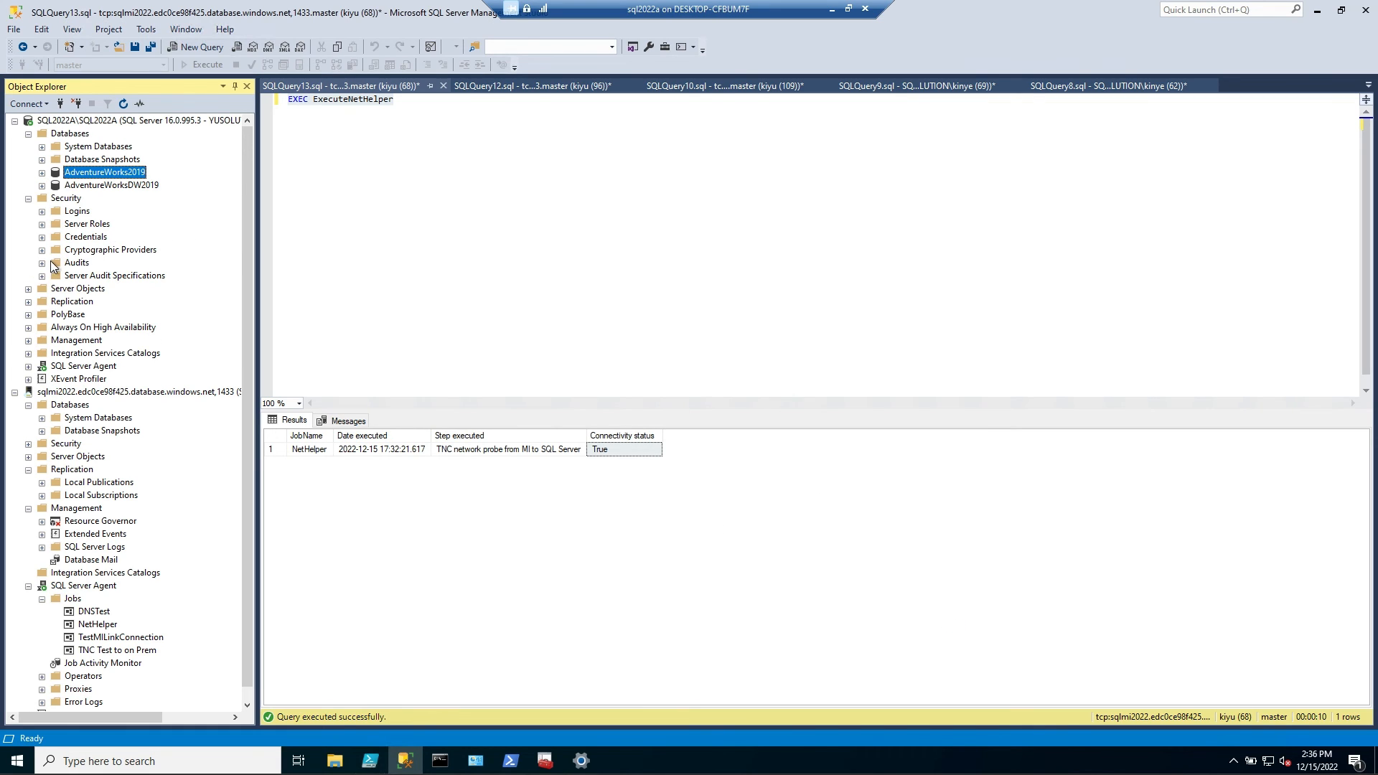
left_click(28, 328)
left_click(42, 340)
left_click(85, 357)
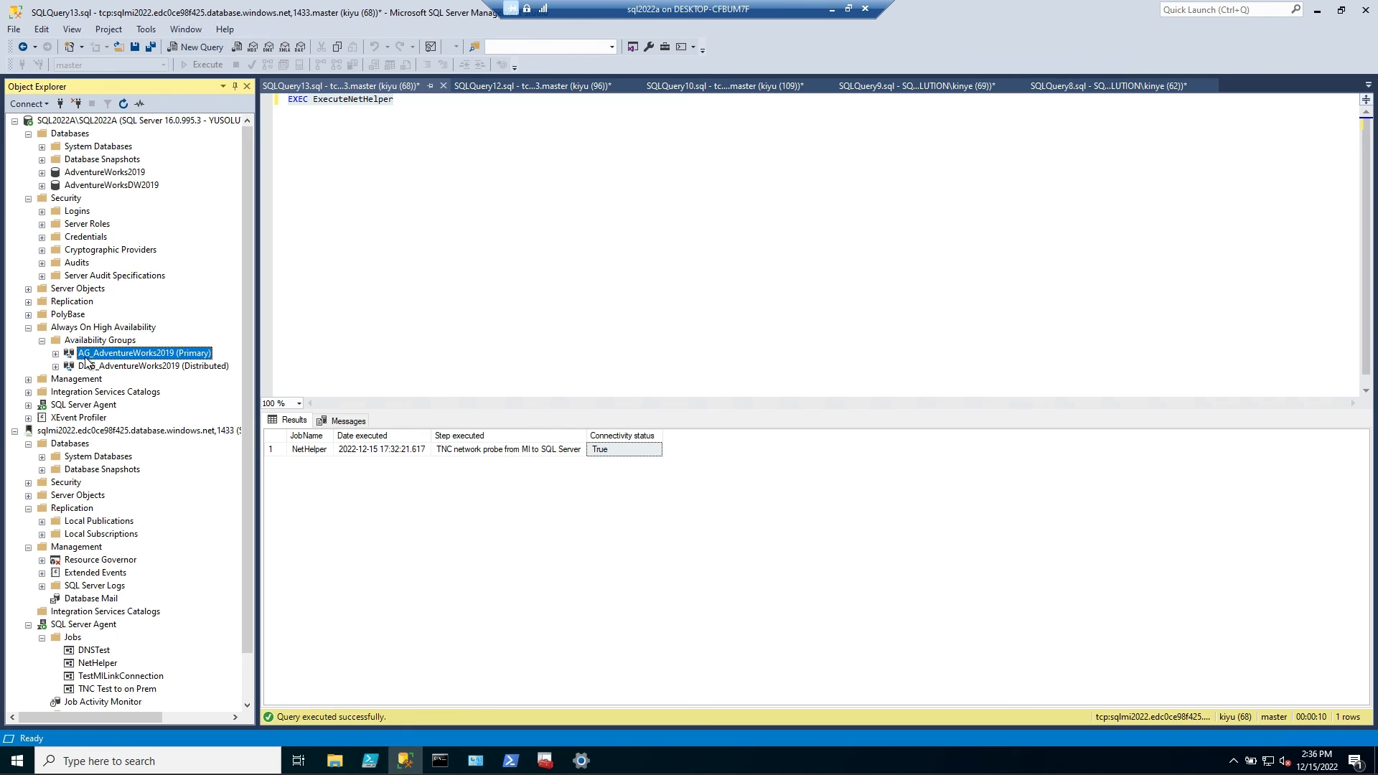
left_click(56, 354)
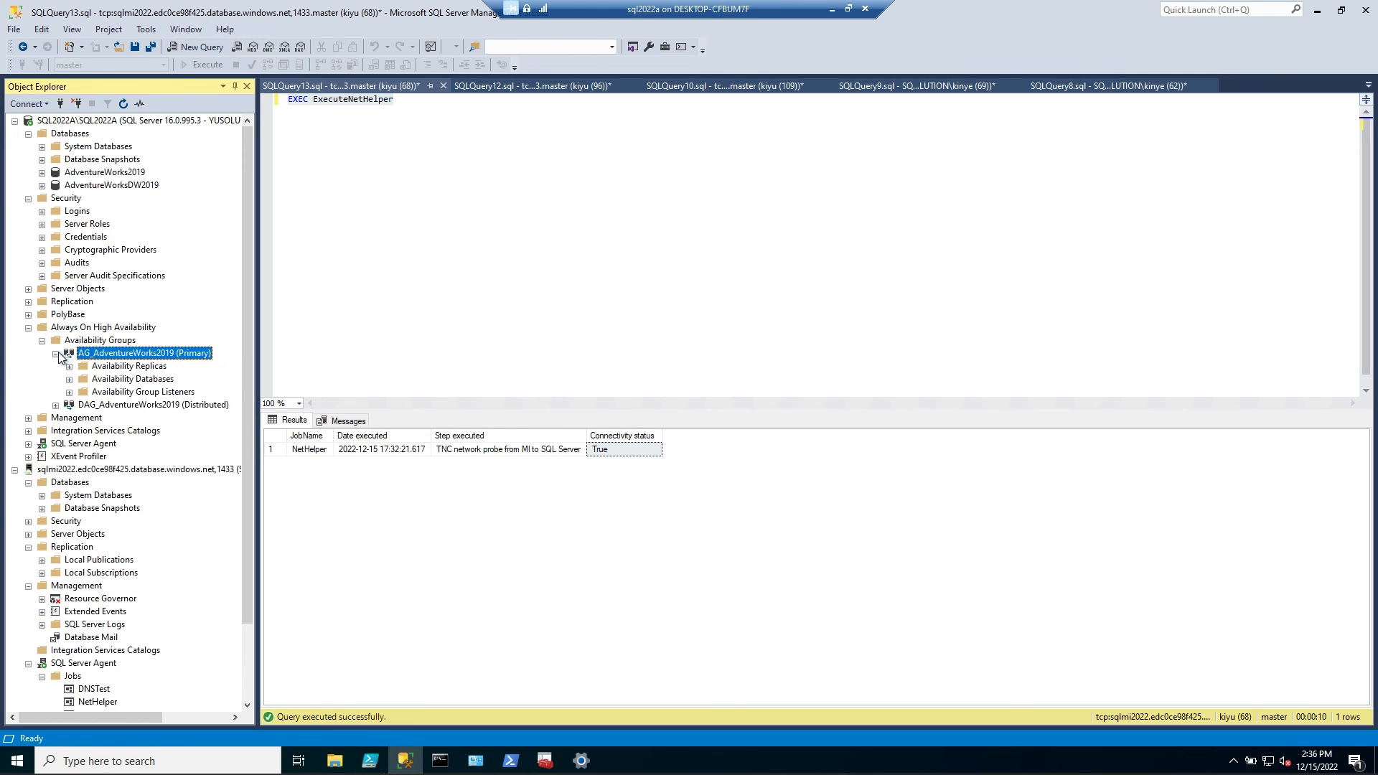
left_click(69, 367)
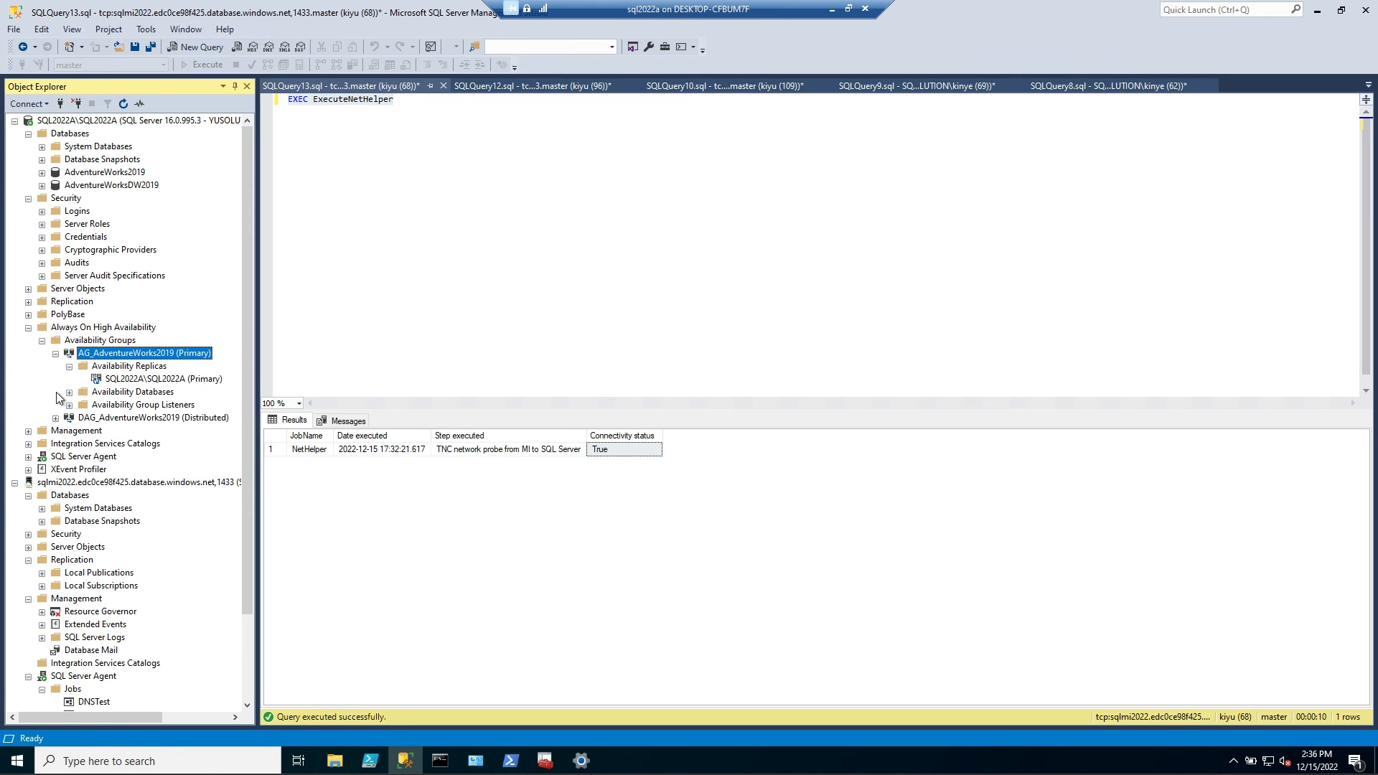
left_click(69, 393)
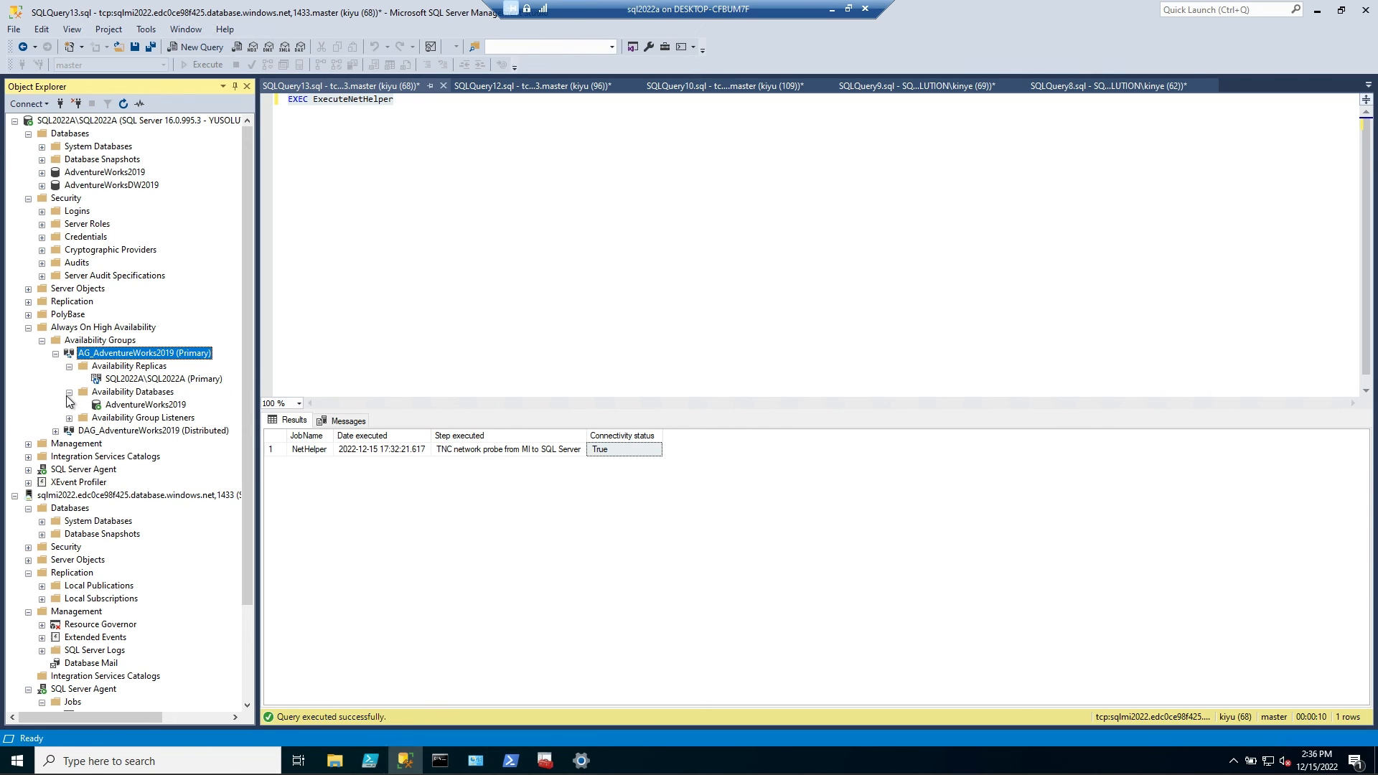
left_click(171, 406)
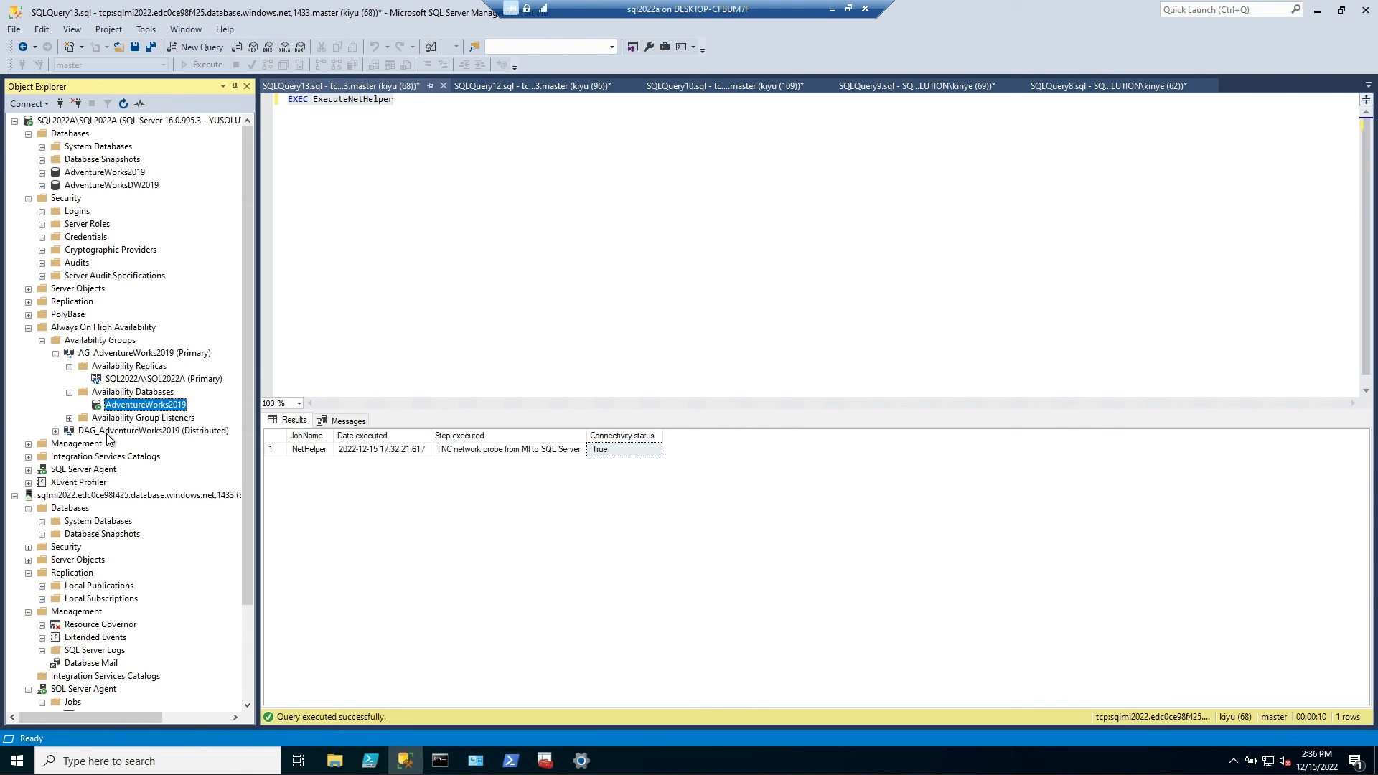
Check the availability replicas, including sqlmi2022, and the availability databases of the distributed group DAG_AdventureWorks2019
left_click(55, 431)
left_click(69, 444)
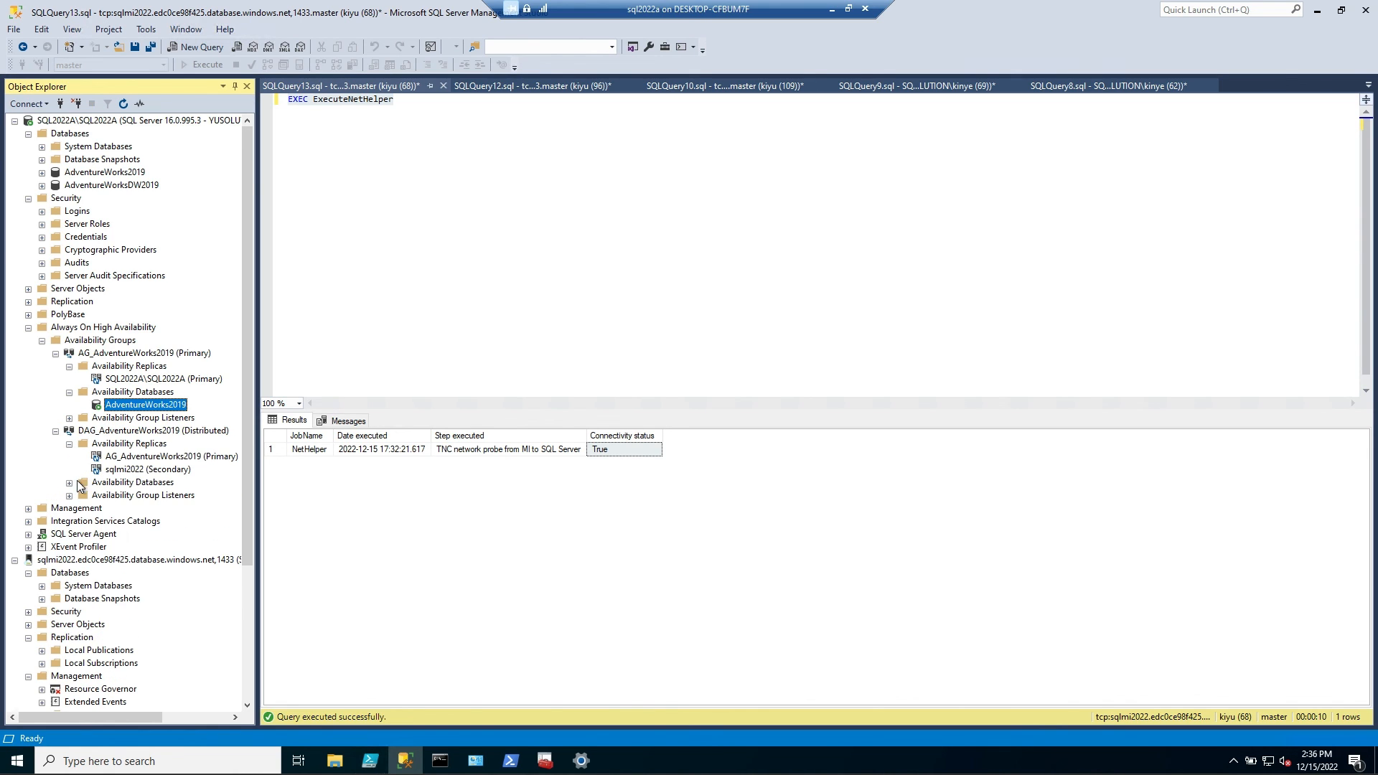
left_click(130, 471)
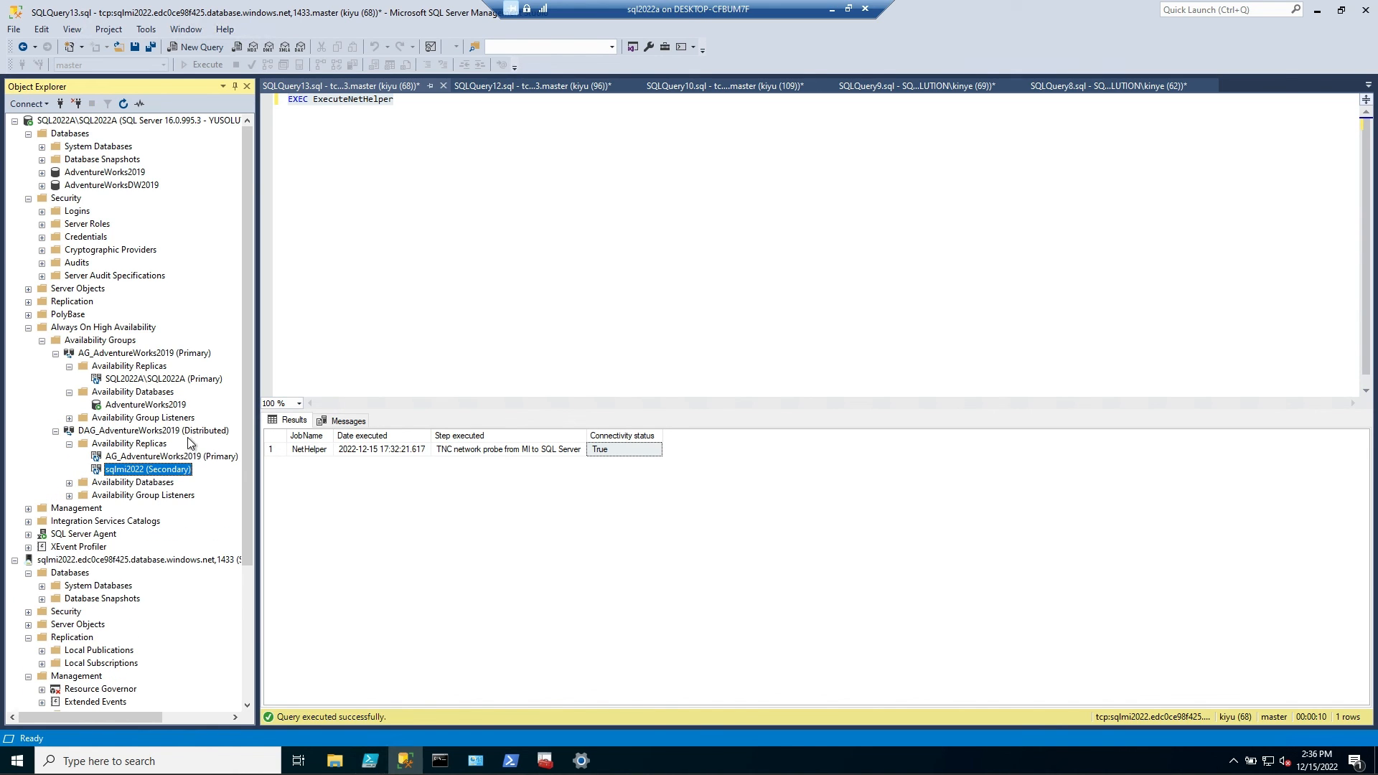
left_click(69, 483)
Refresh the database list of the sqlmi2022 managed instance and expand it to look for the replicated database
scroll(147, 492, "down", 1)
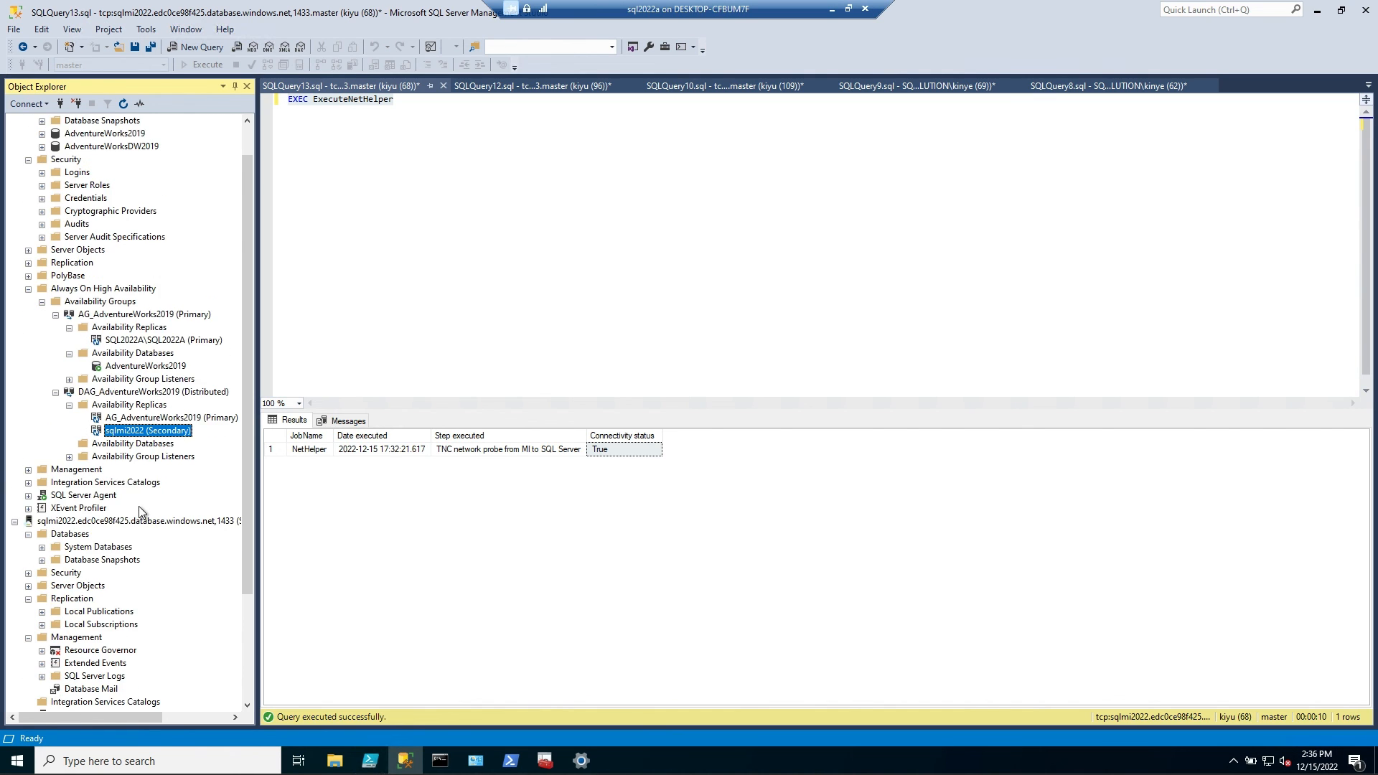
scroll(140, 511, "down", 3)
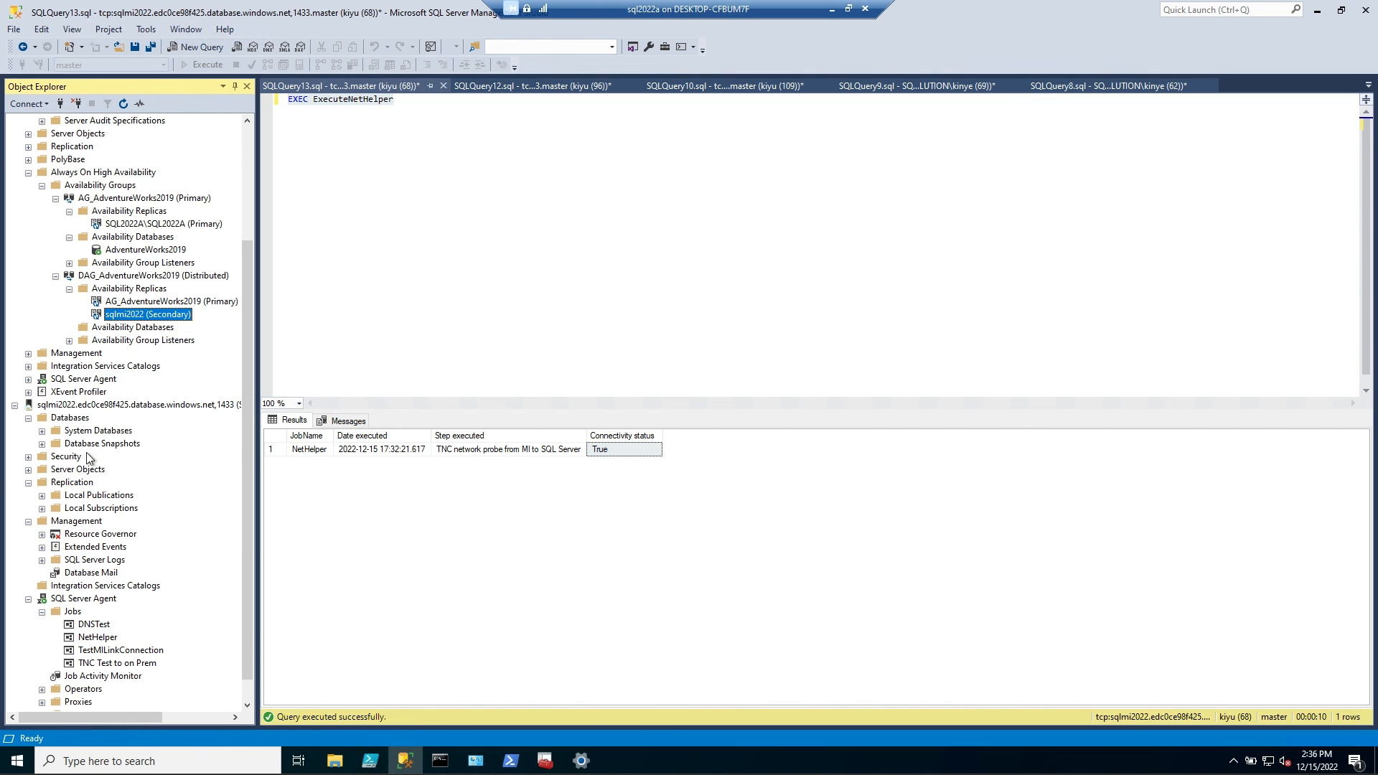
left_click(28, 418)
right_click(65, 421)
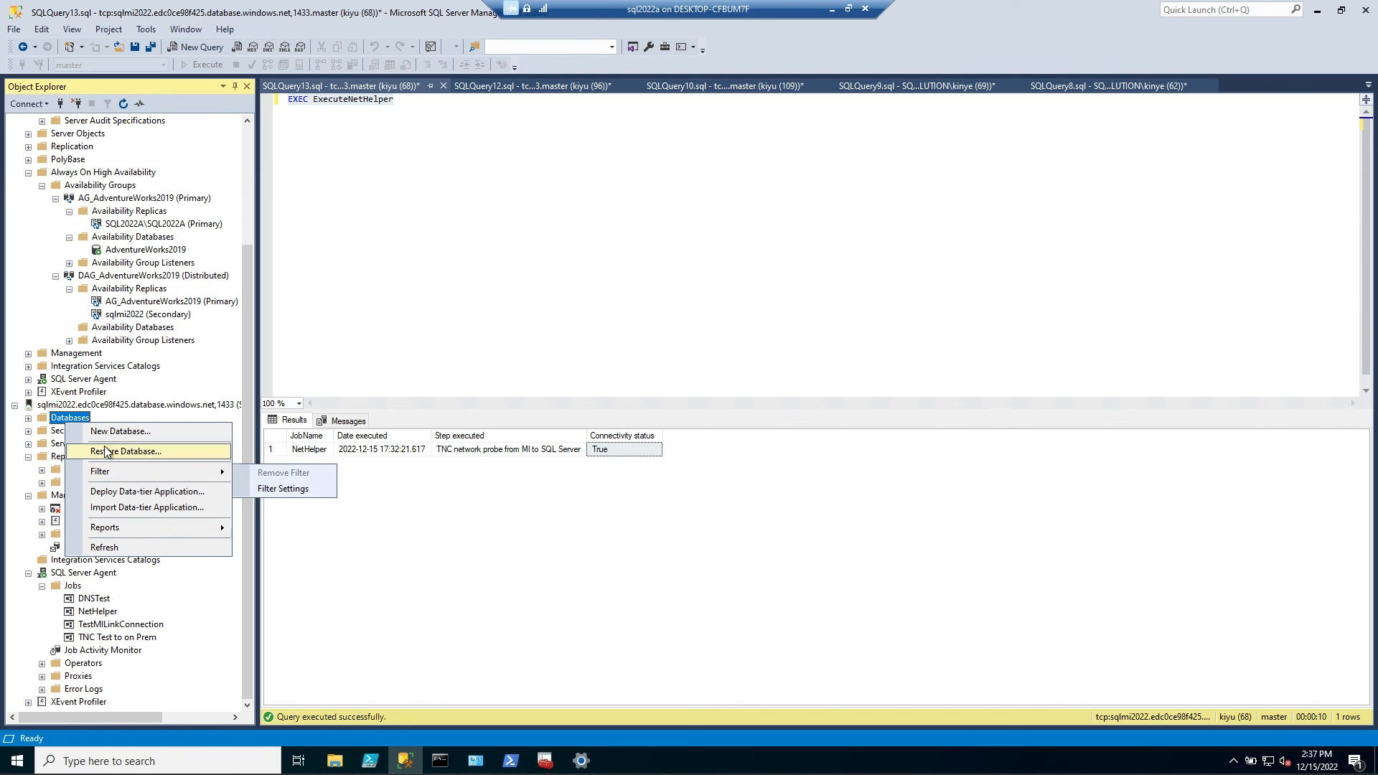
left_click(107, 547)
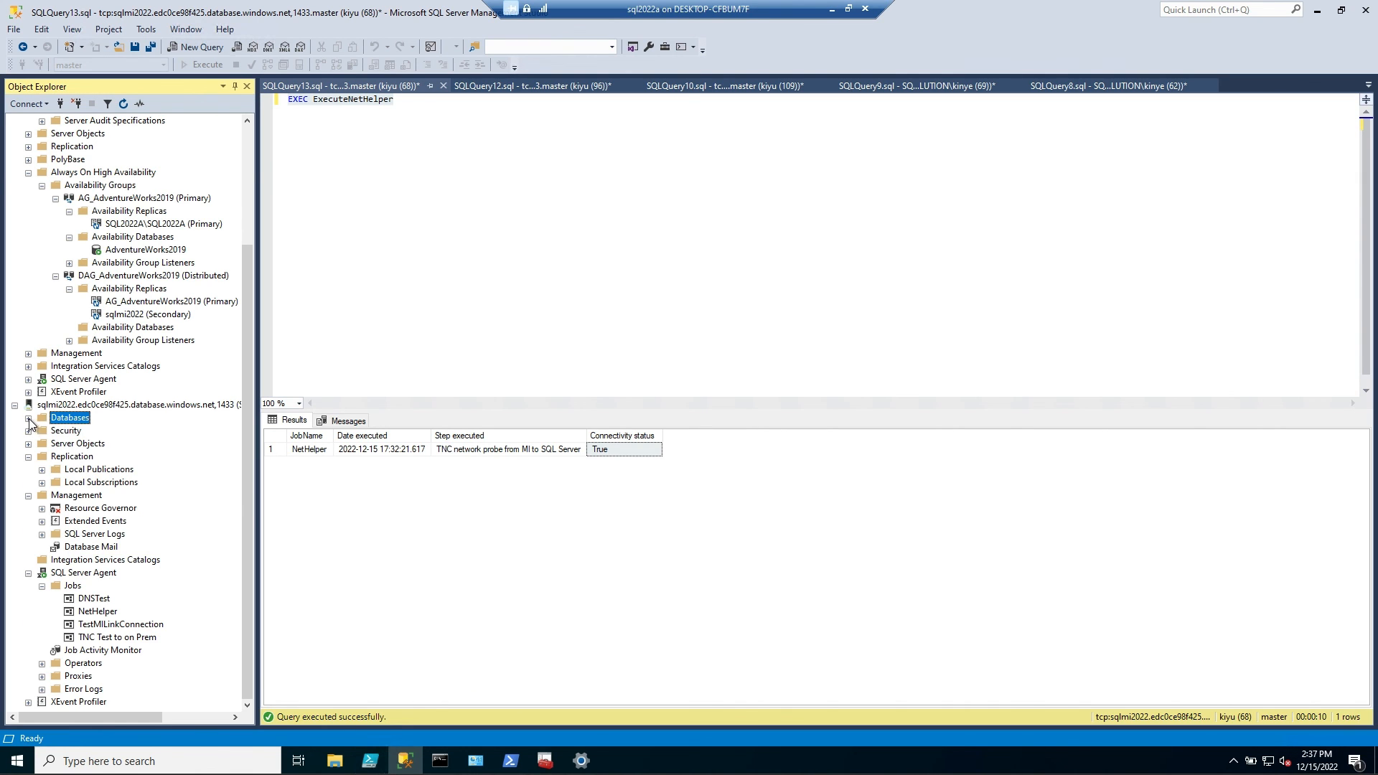
left_click(28, 418)
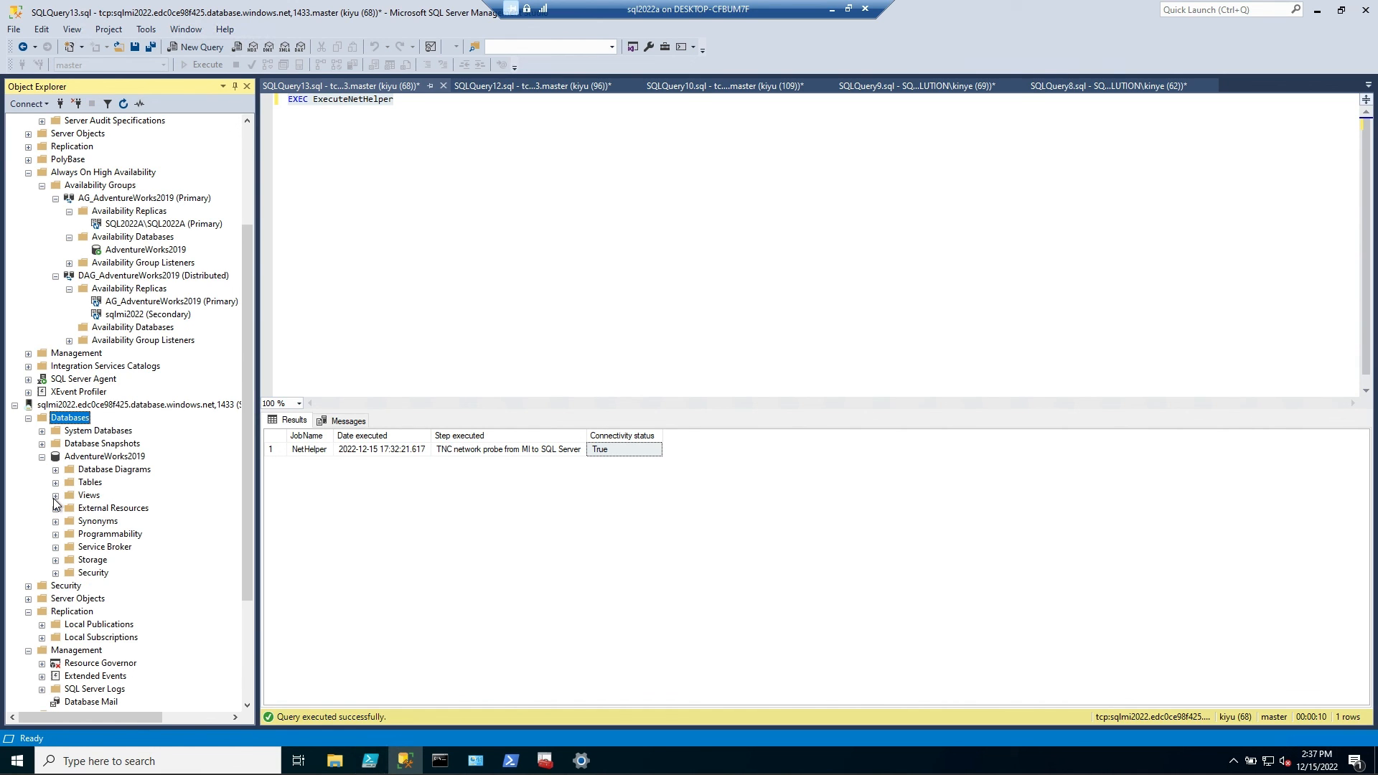
Look through the tables of the AdventureWorks2019 database on the managed instance
left_click(104, 458)
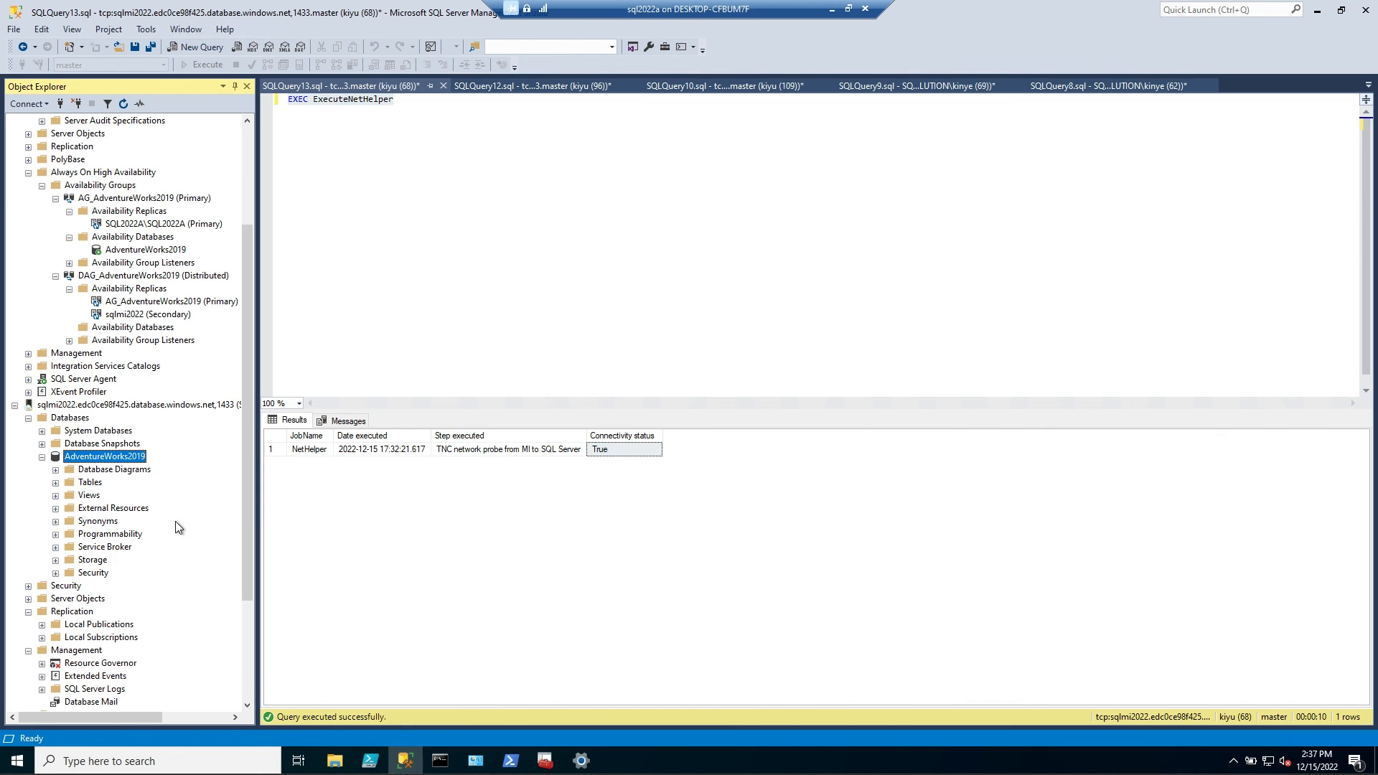
left_click(56, 483)
scroll(214, 505, "up", 4)
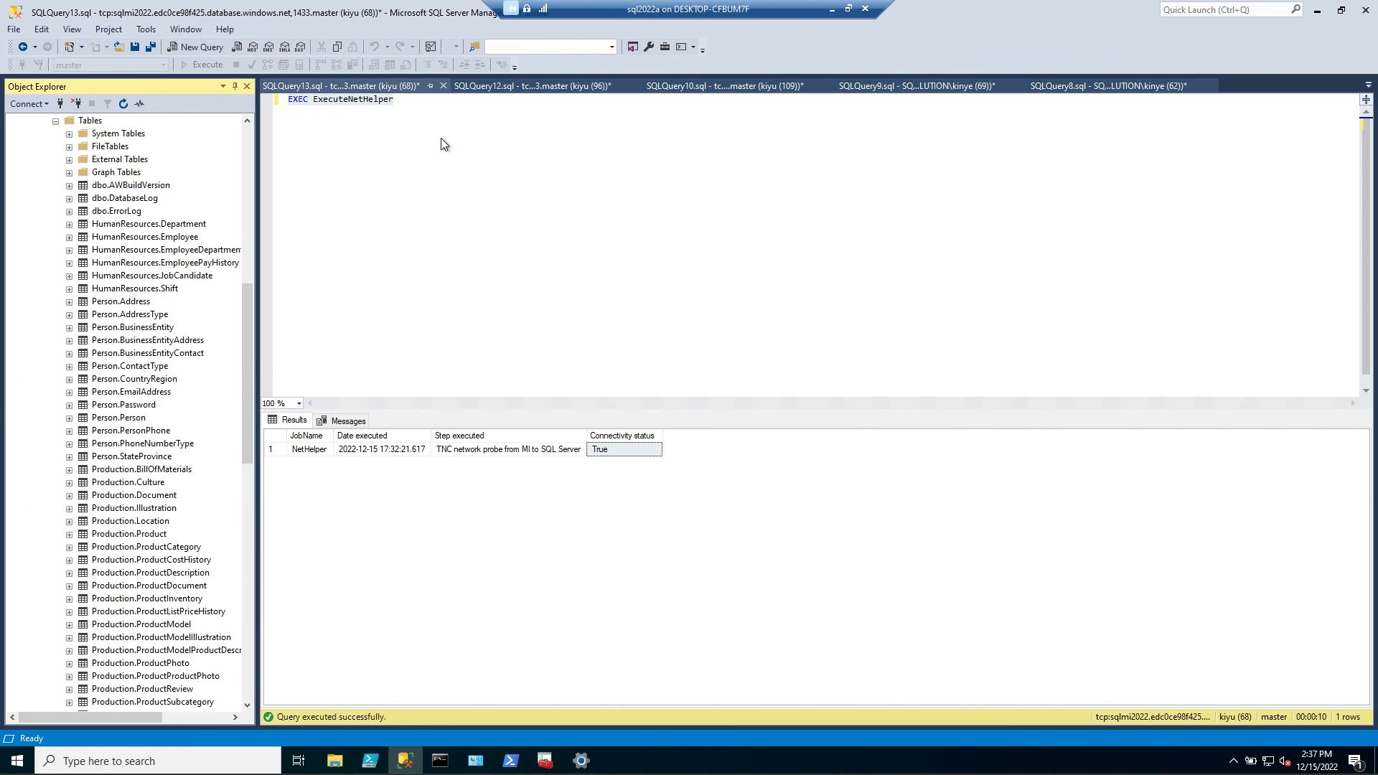